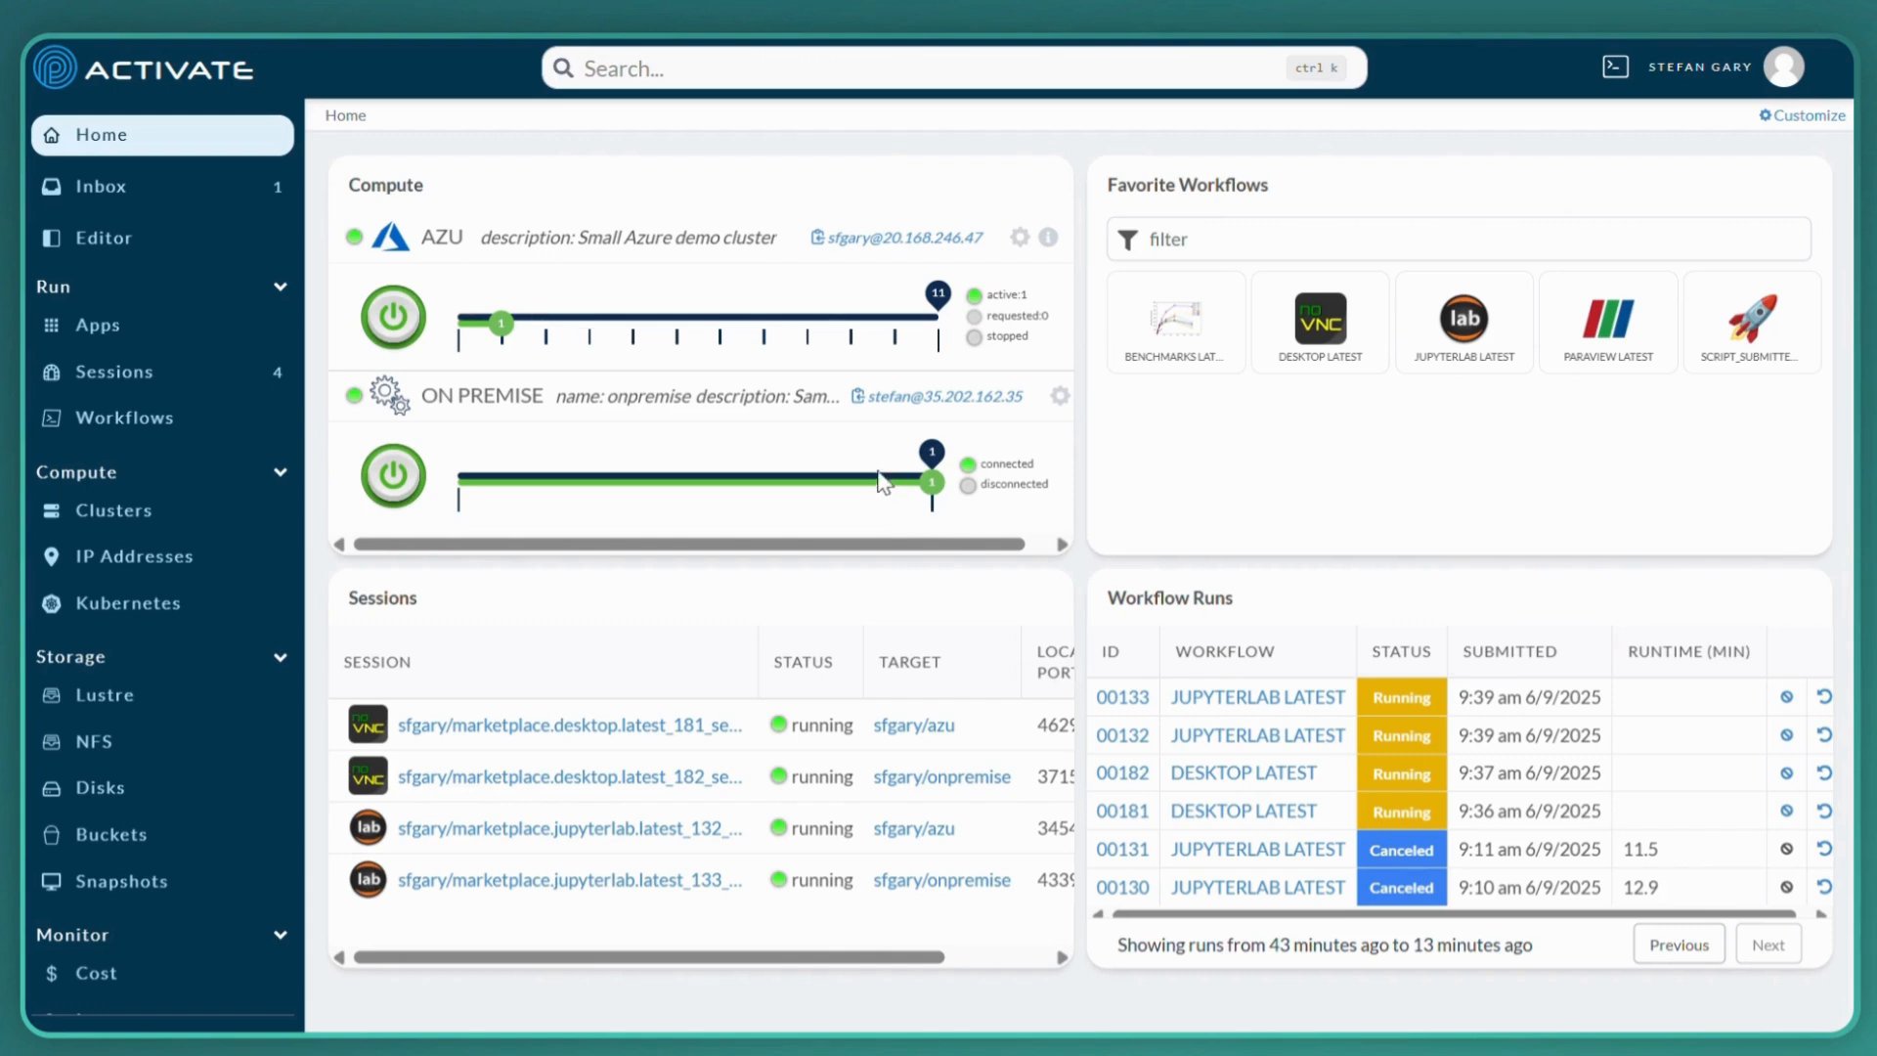
Open the On Premise cluster's details page and review its cluster definition
{"action": "left_click_drag", "start_coordinate": [822, 547], "coordinate": [868, 545]}
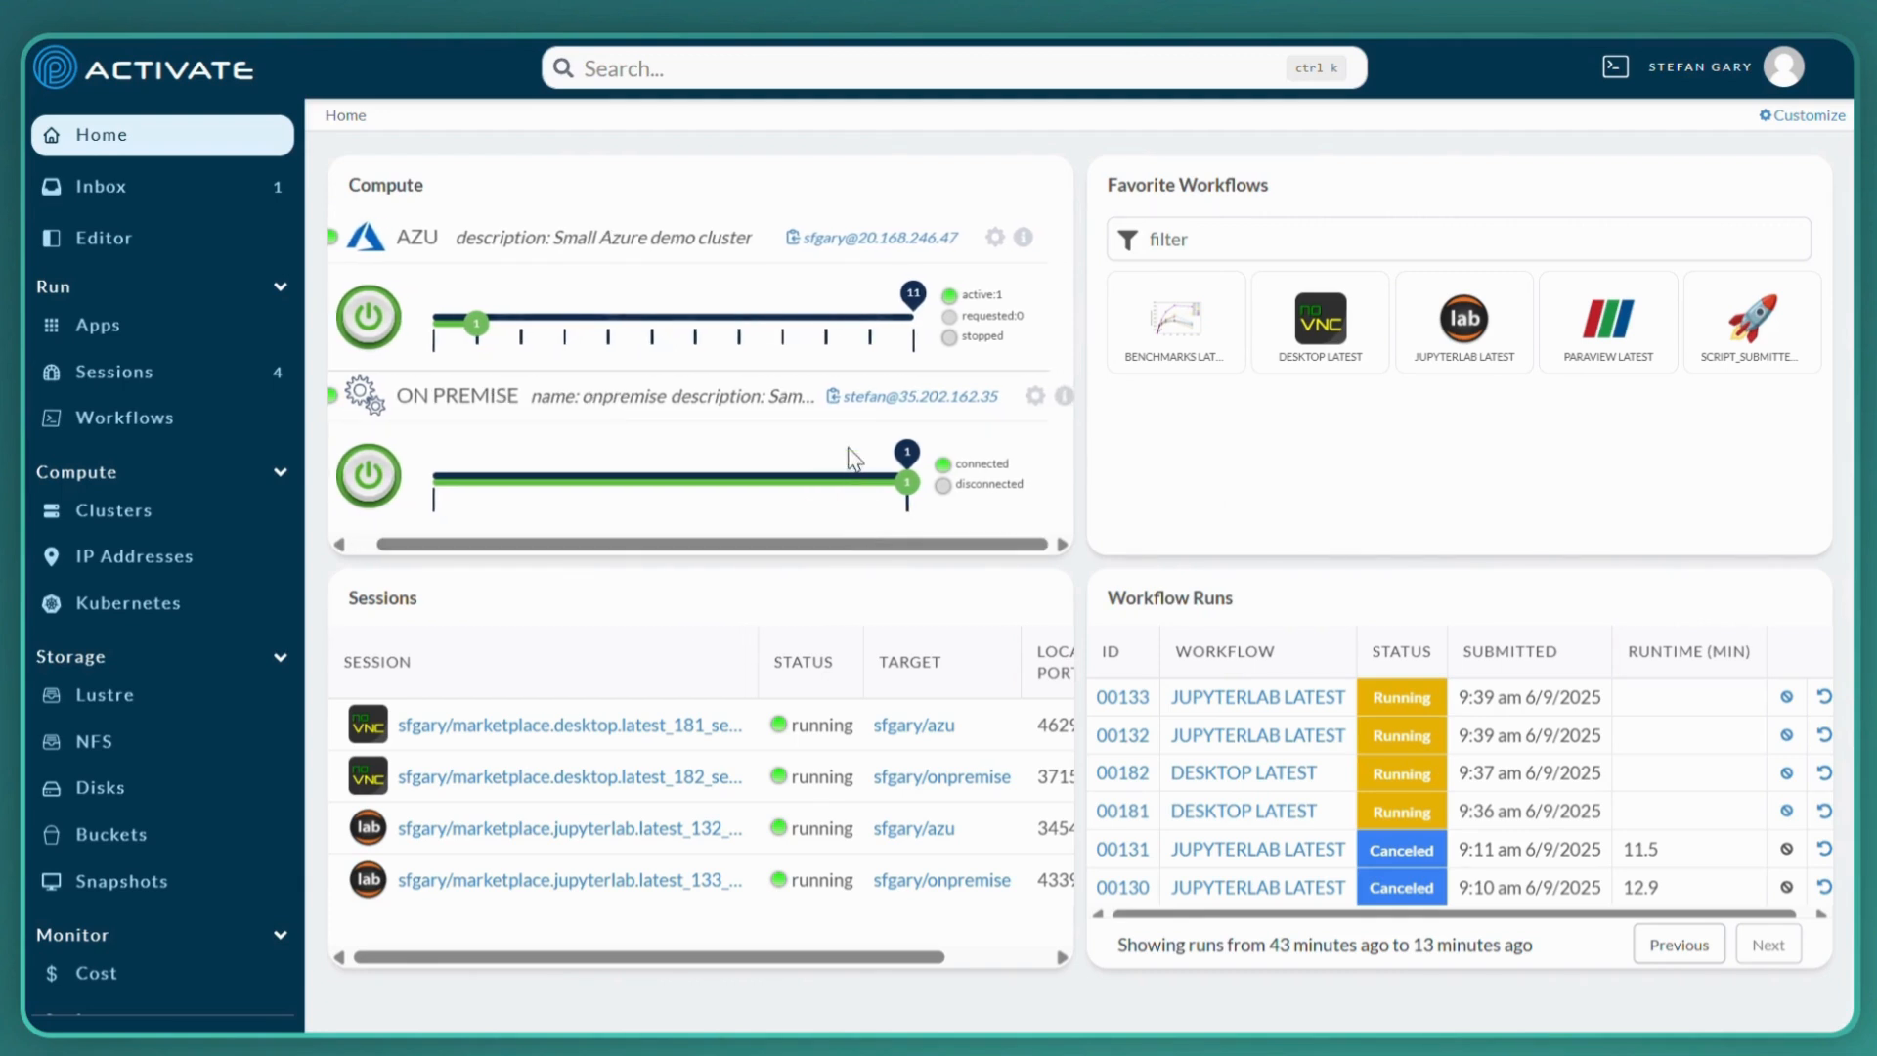
{"action": "left_click", "coordinate": [1064, 397]}
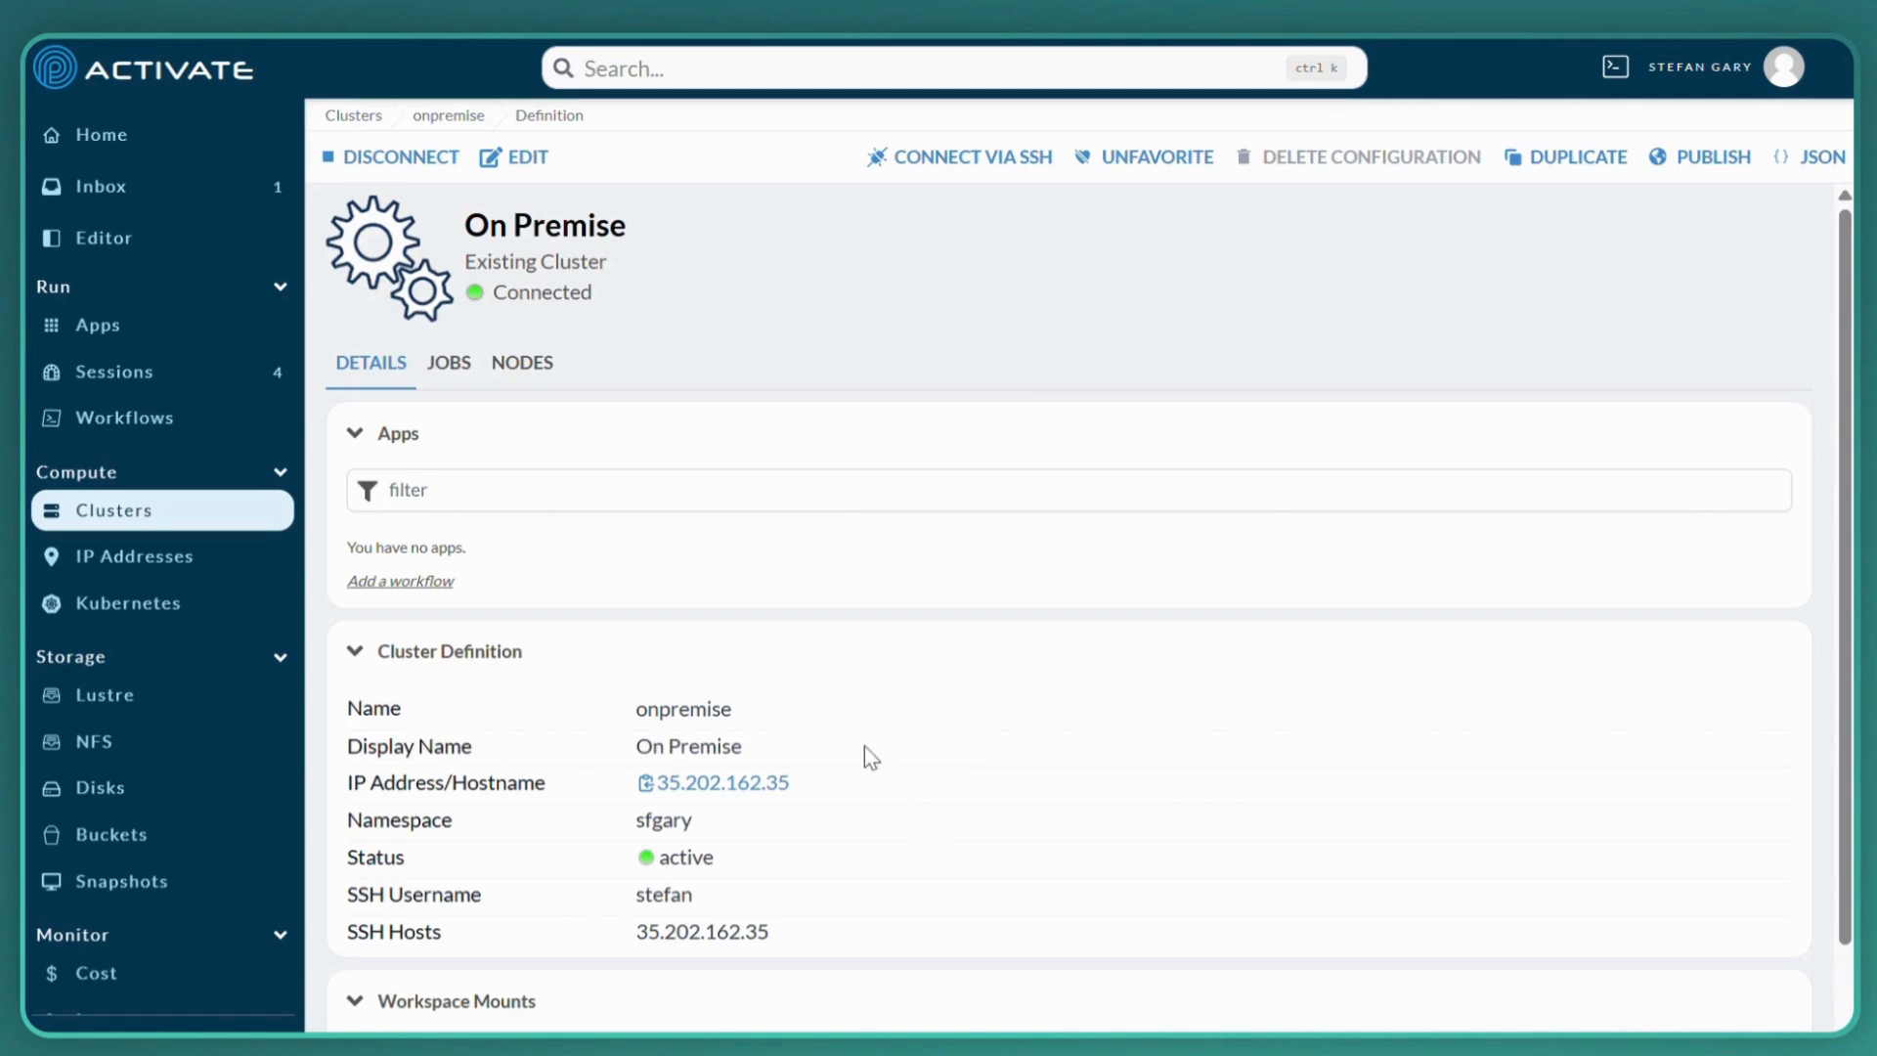
{"action": "left_click", "coordinate": [84, 142]}
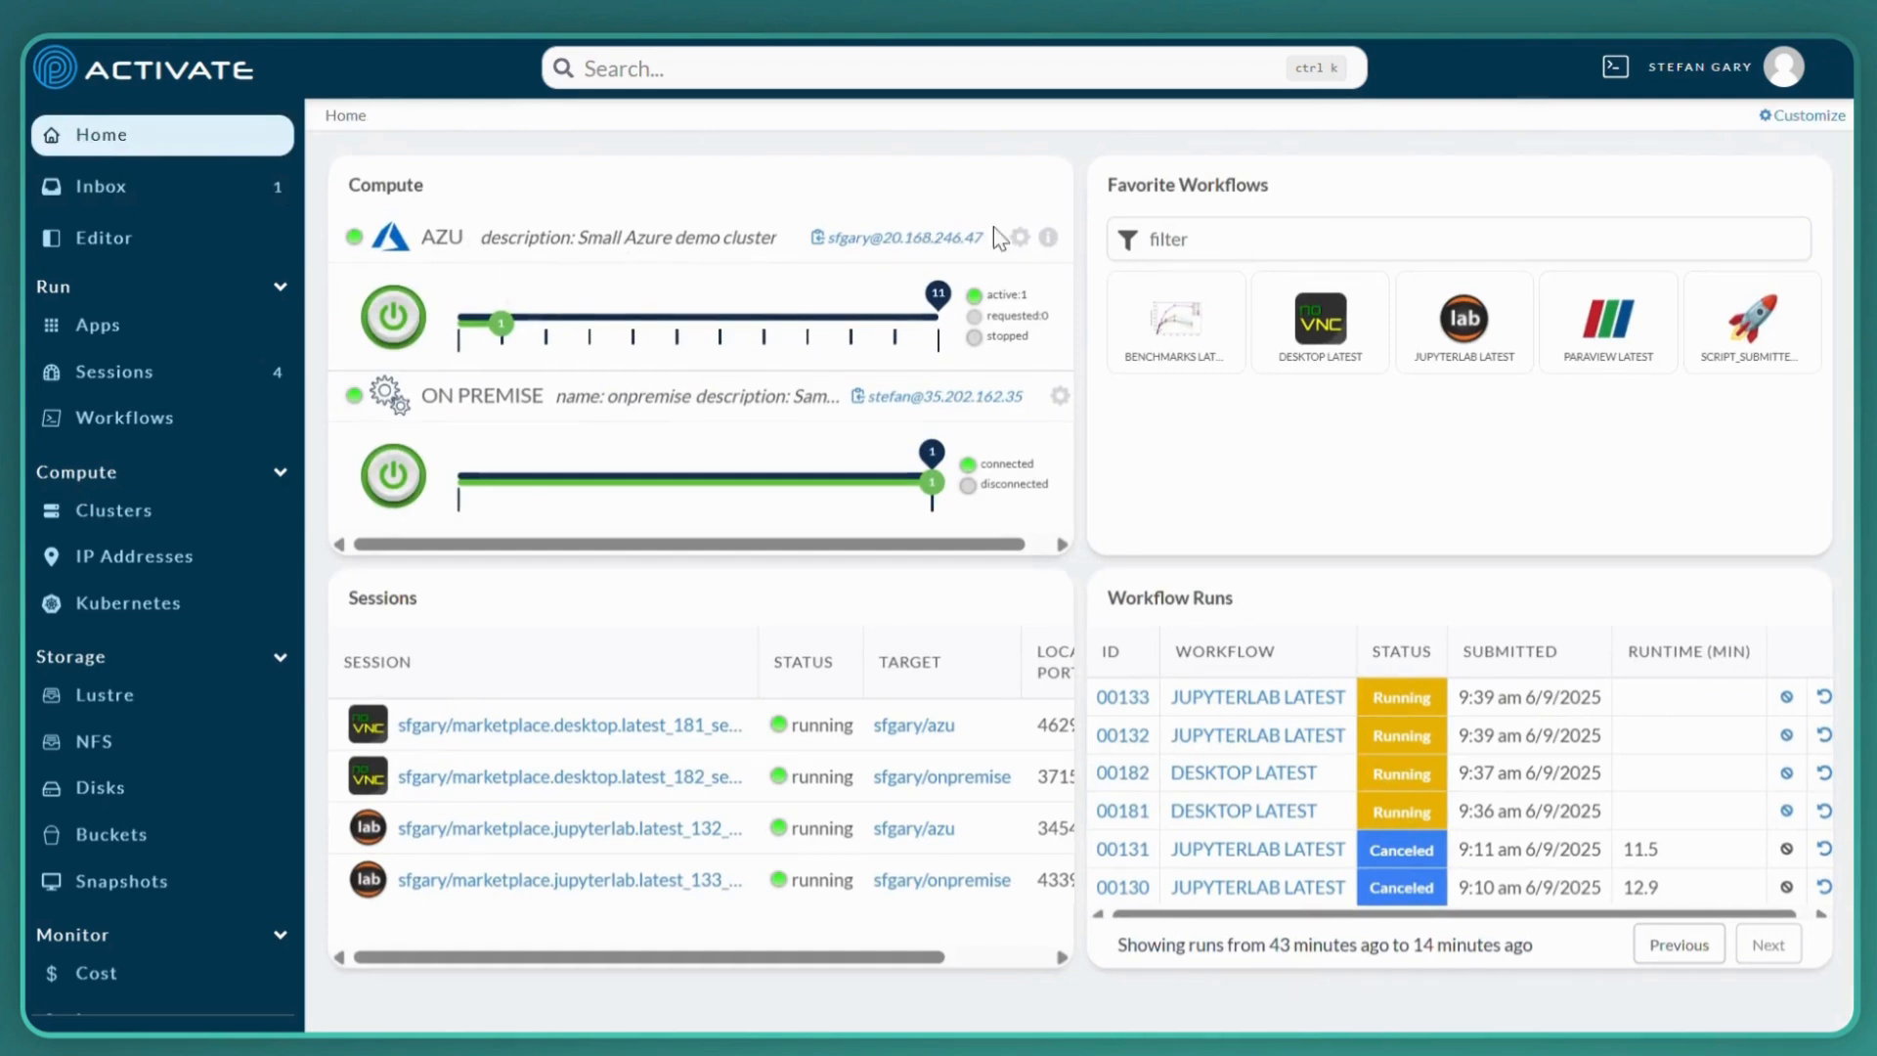
Review the azu cluster's details, including its observability charts, attached storages, cluster definition and partitions
{"action": "left_click", "coordinate": [1047, 237]}
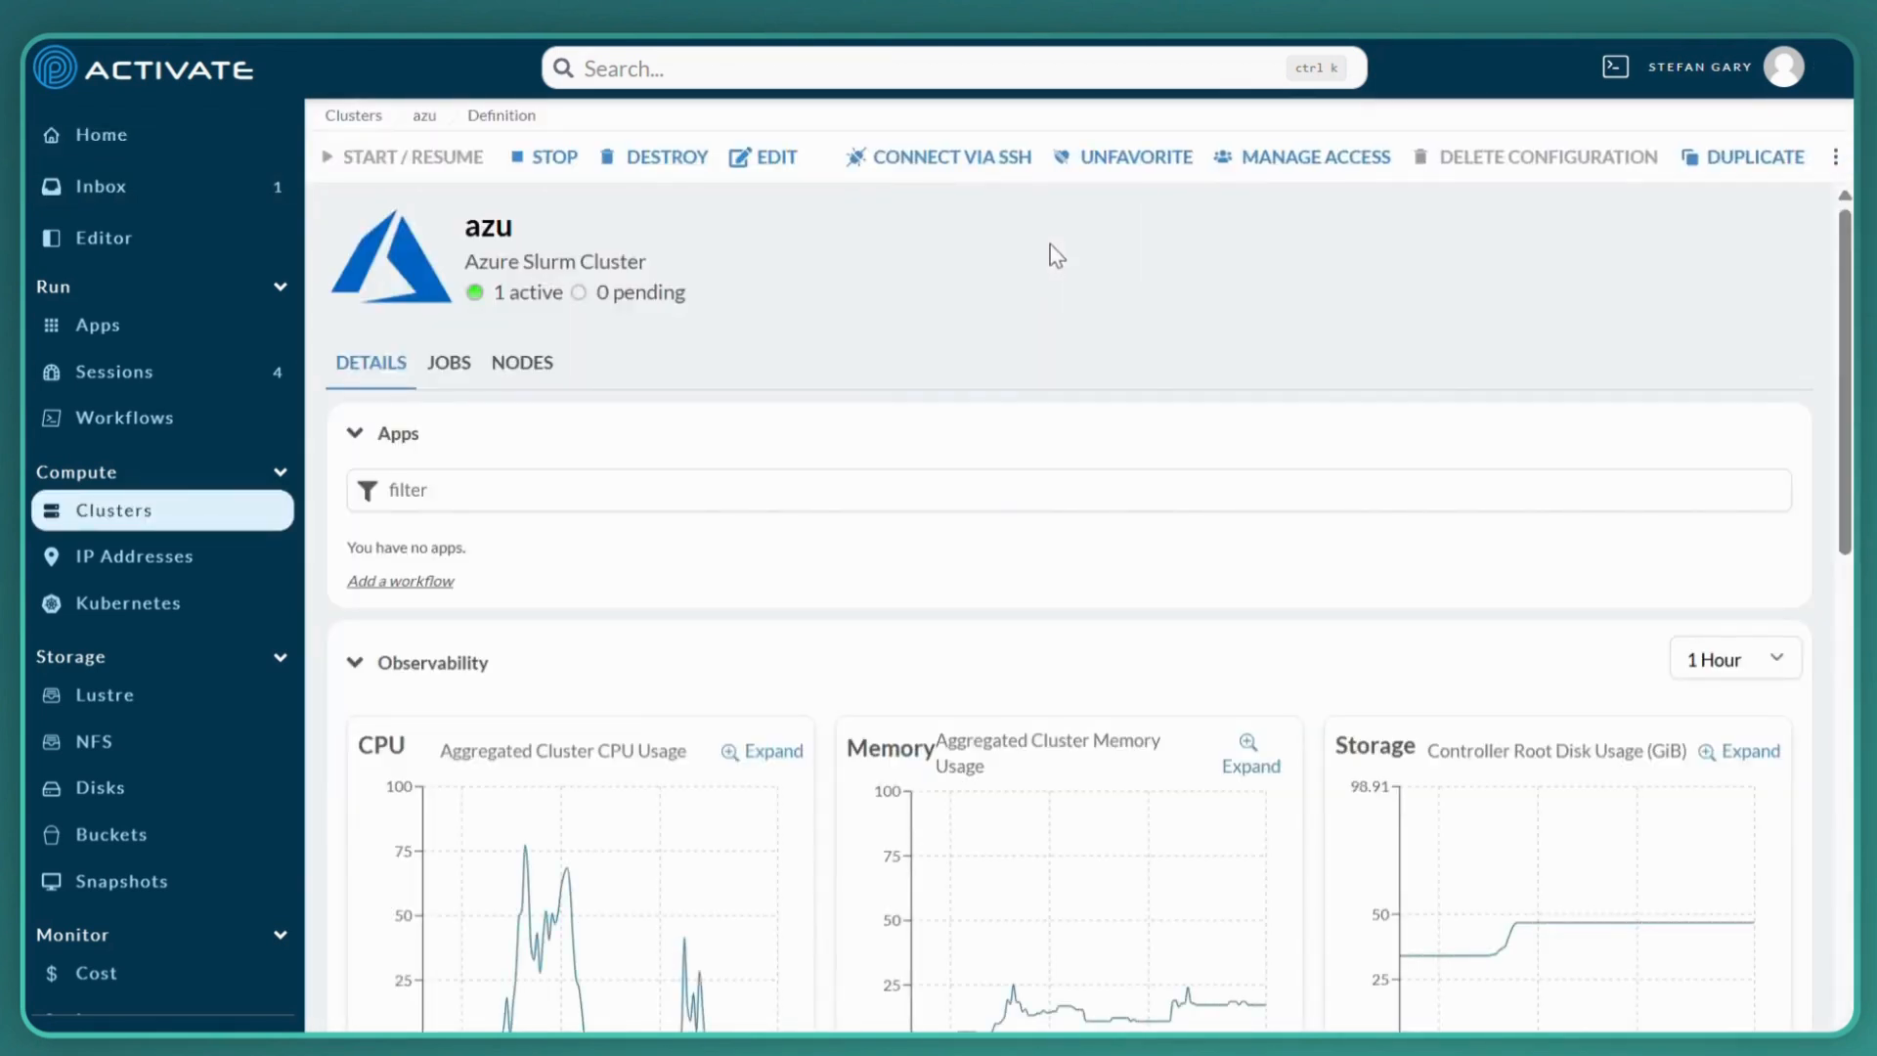
{"action": "scroll", "coordinate": [1050, 245], "scroll_direction": "down", "scroll_amount": 2}
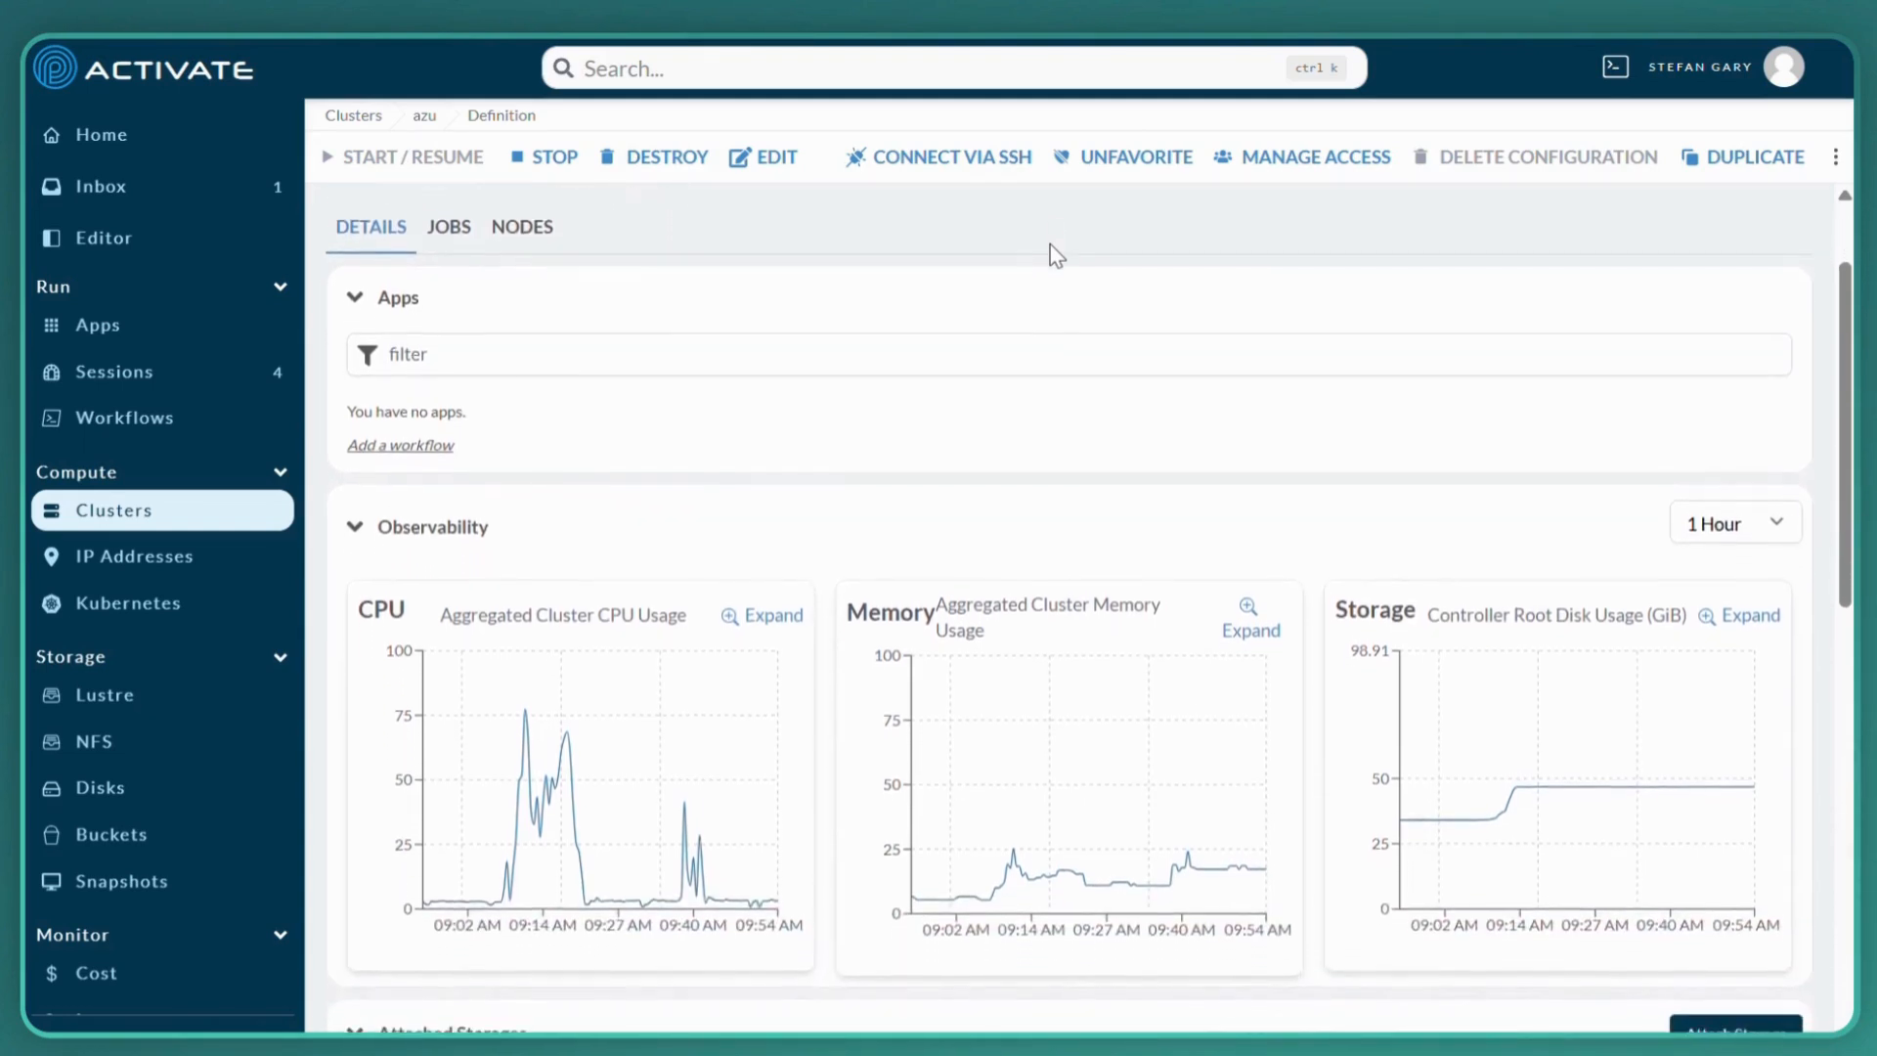
{"action": "scroll", "coordinate": [1050, 245], "scroll_direction": "down", "scroll_amount": 2}
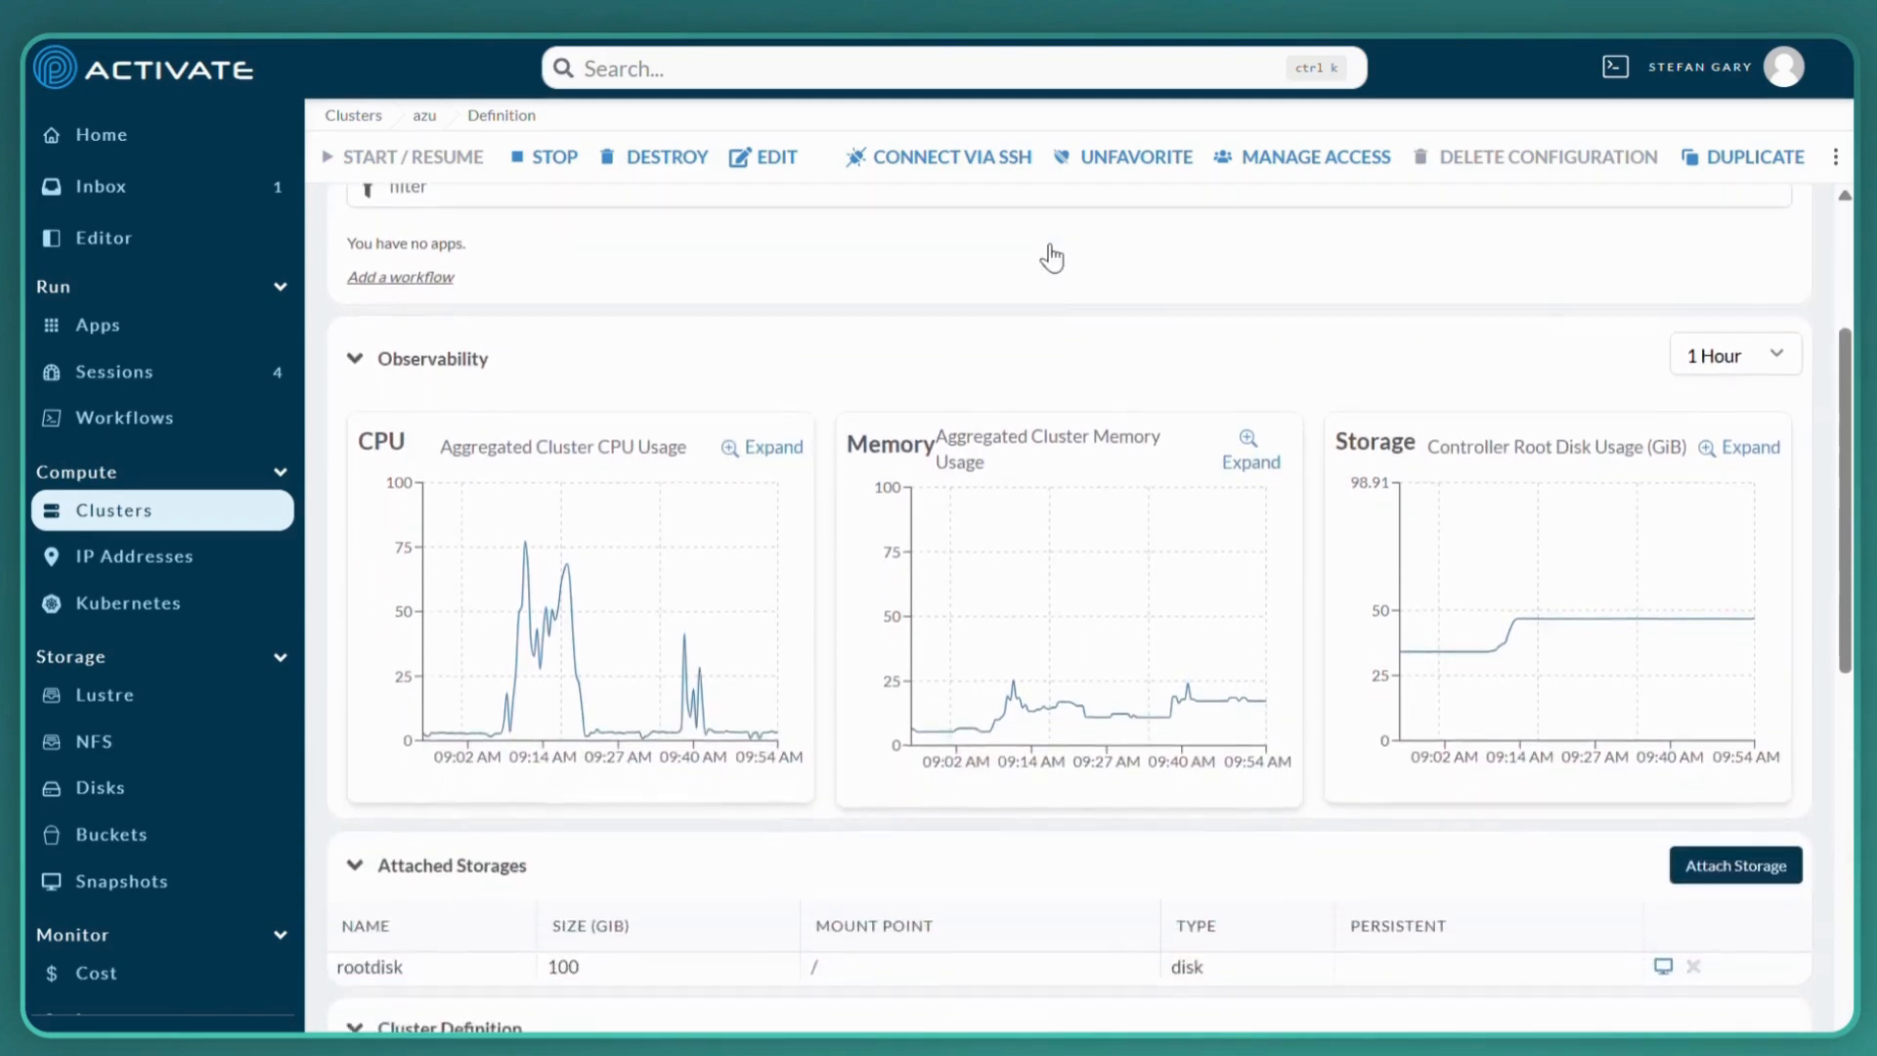
{"action": "scroll", "coordinate": [1050, 249], "scroll_direction": "down", "scroll_amount": 3}
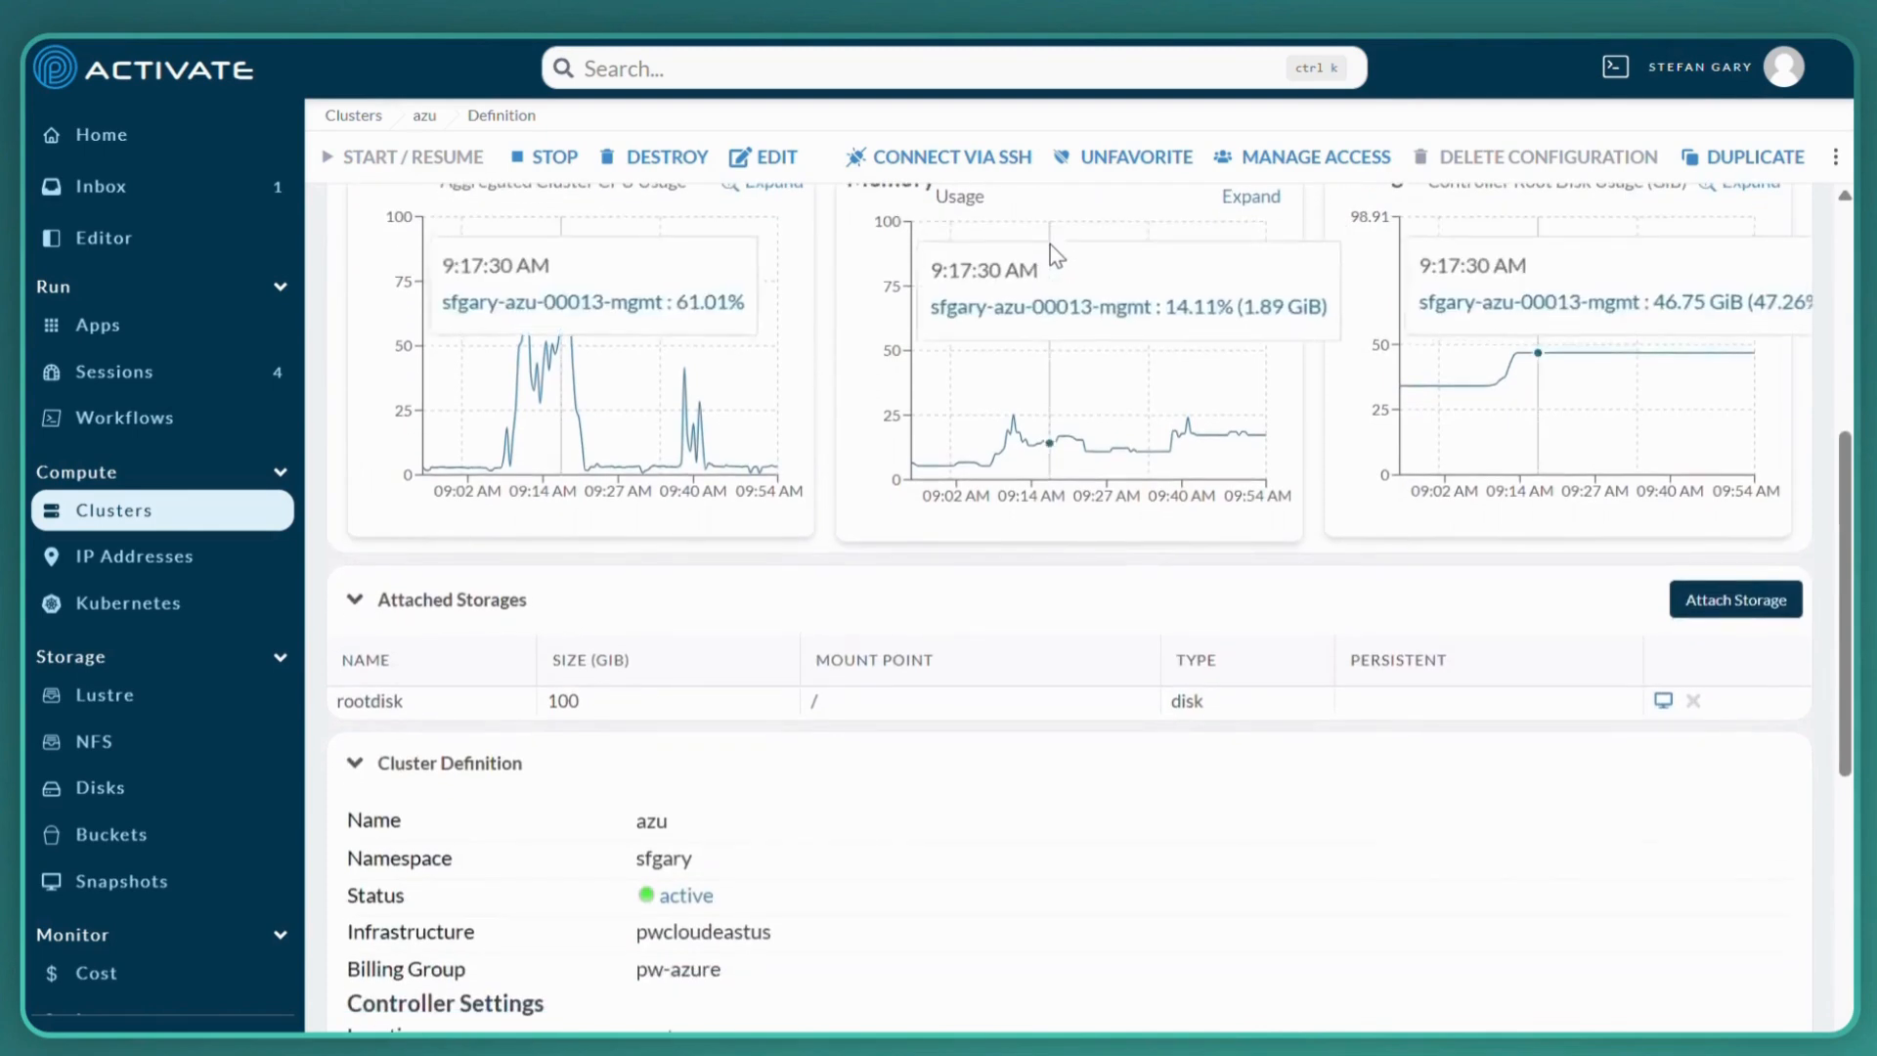
{"action": "scroll", "coordinate": [1050, 244], "scroll_direction": "down", "scroll_amount": 3}
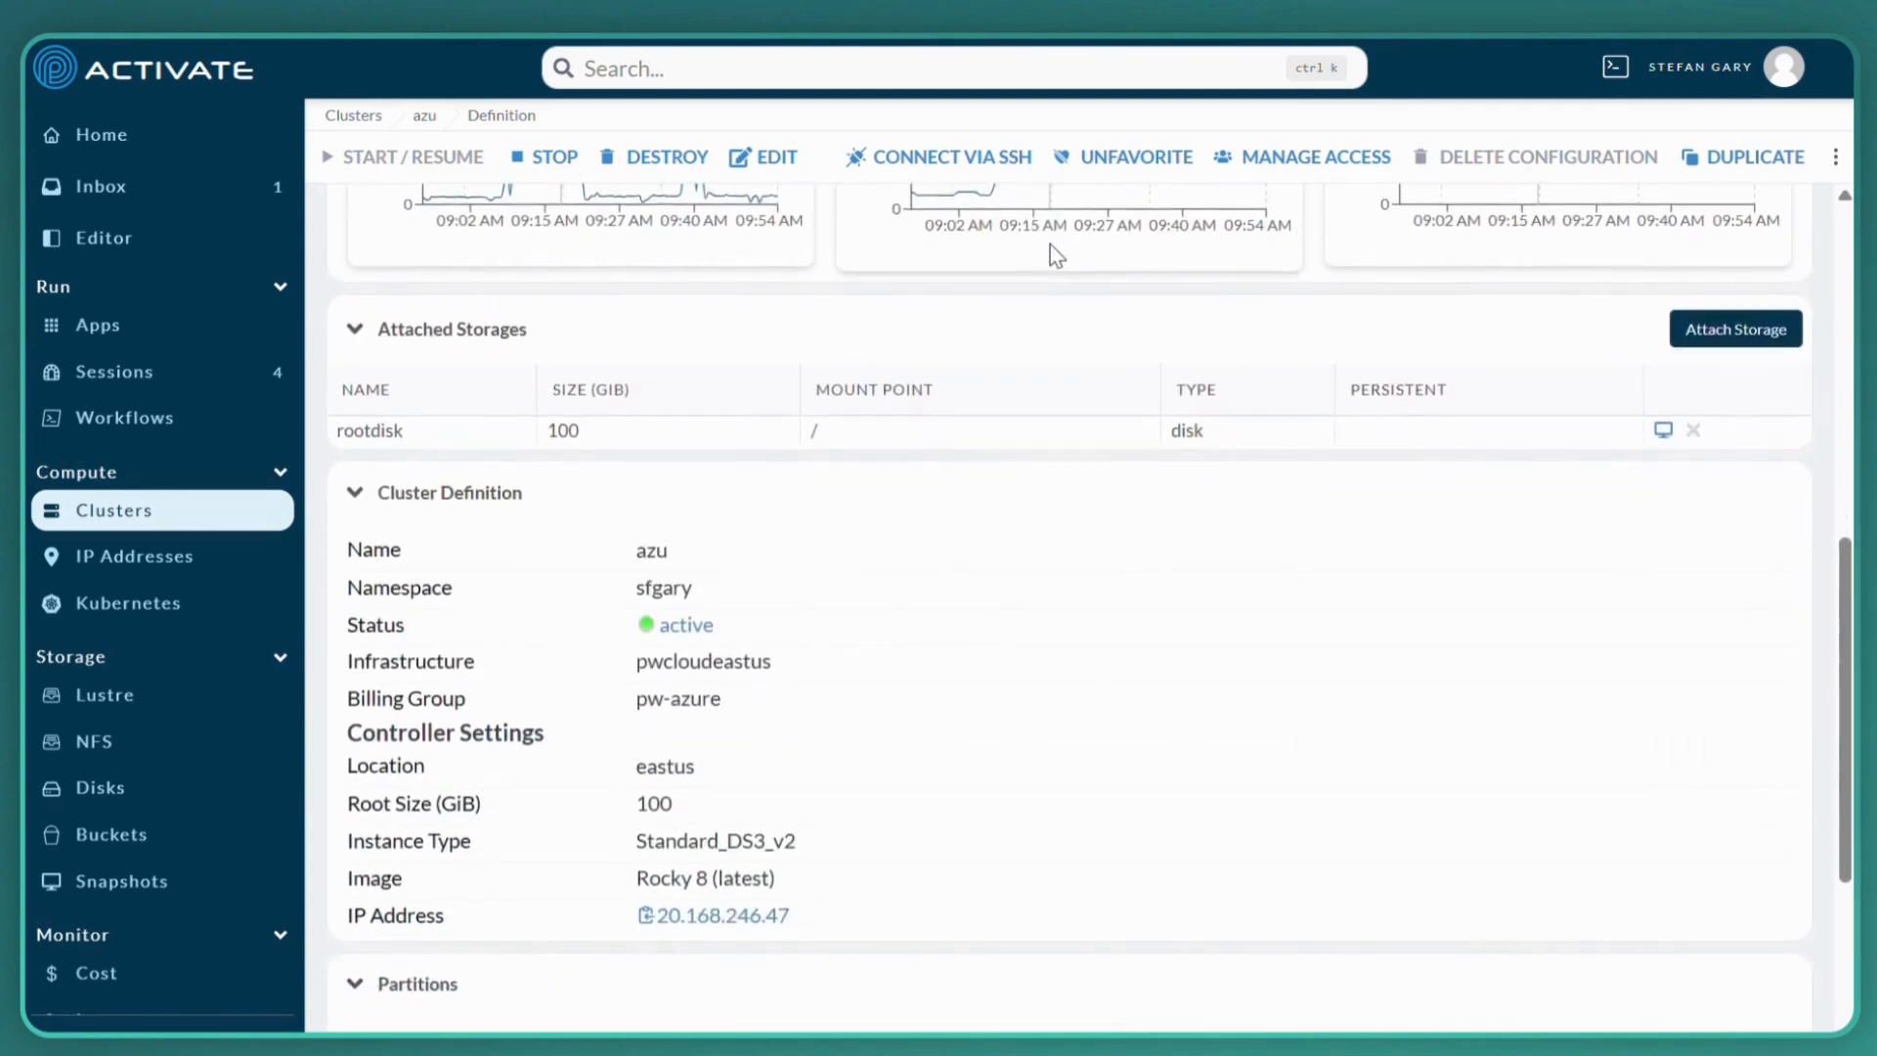
{"action": "scroll", "coordinate": [1050, 245], "scroll_direction": "down", "scroll_amount": 2}
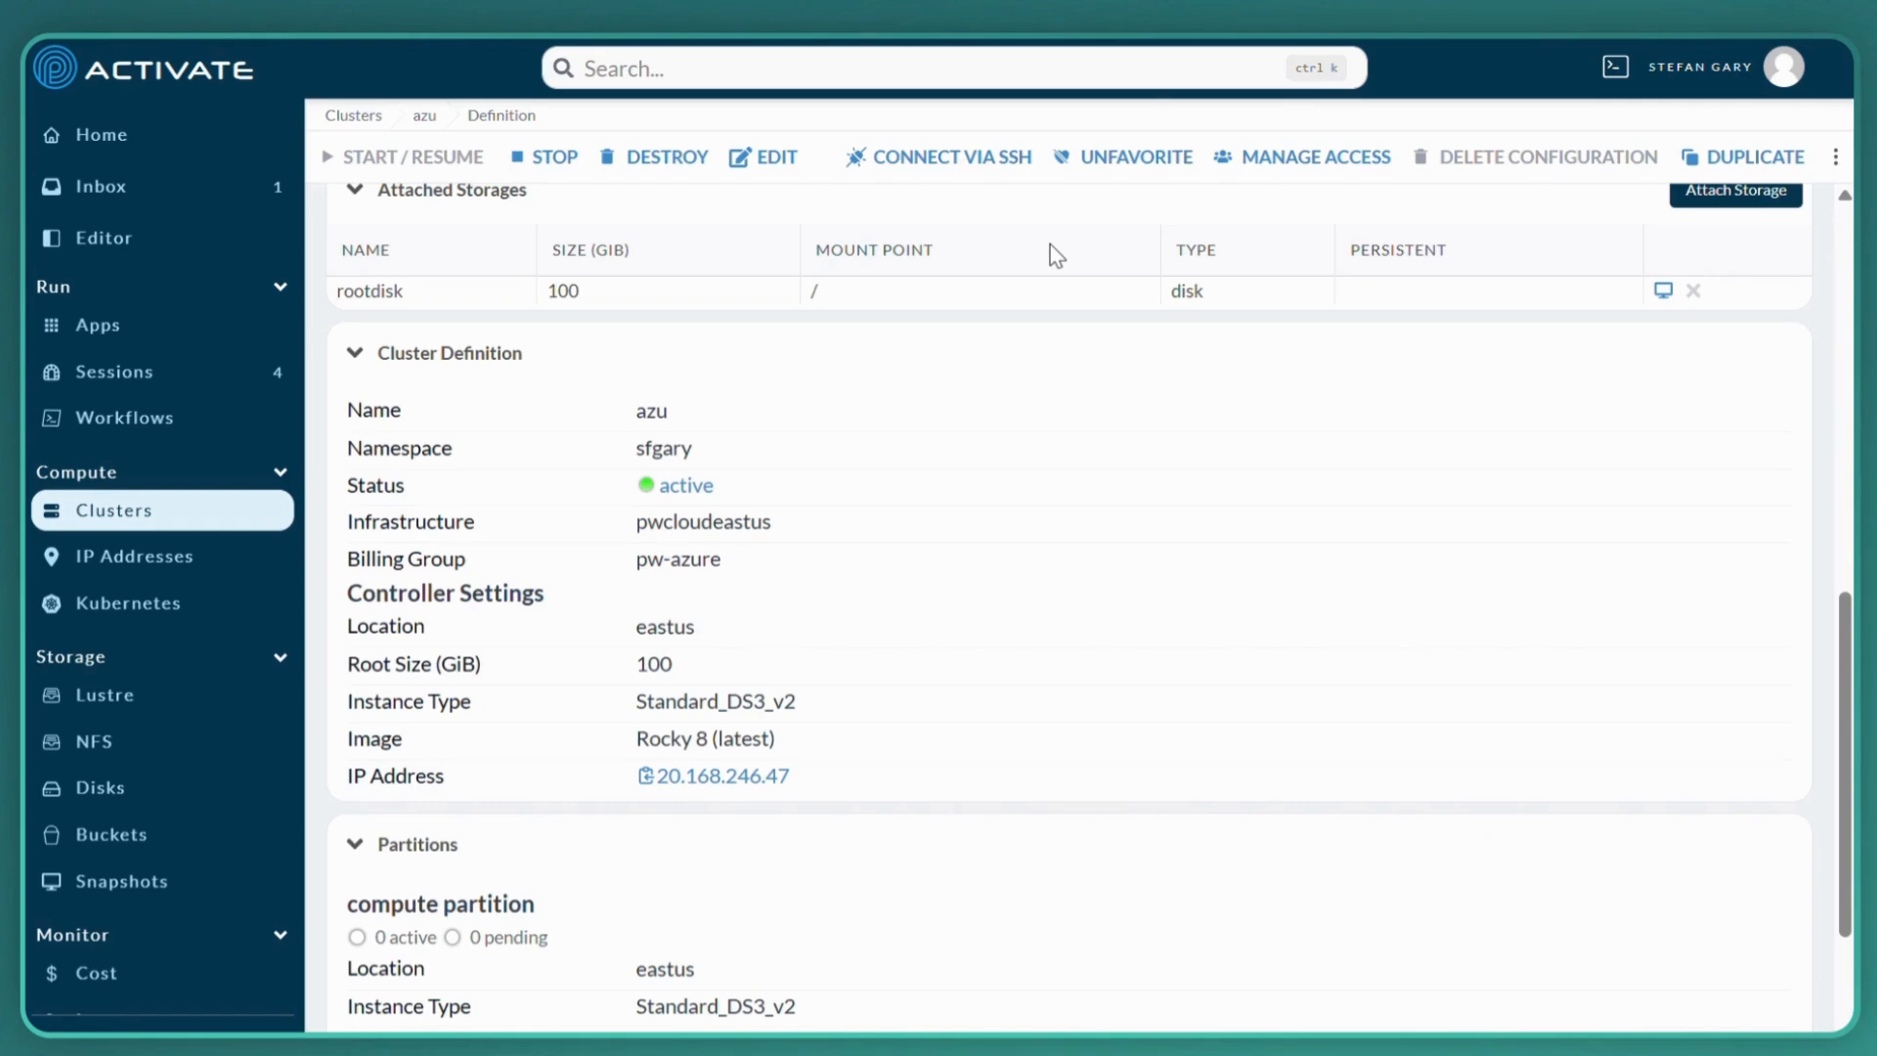
{"action": "scroll", "coordinate": [1050, 245], "scroll_direction": "up", "scroll_amount": 1}
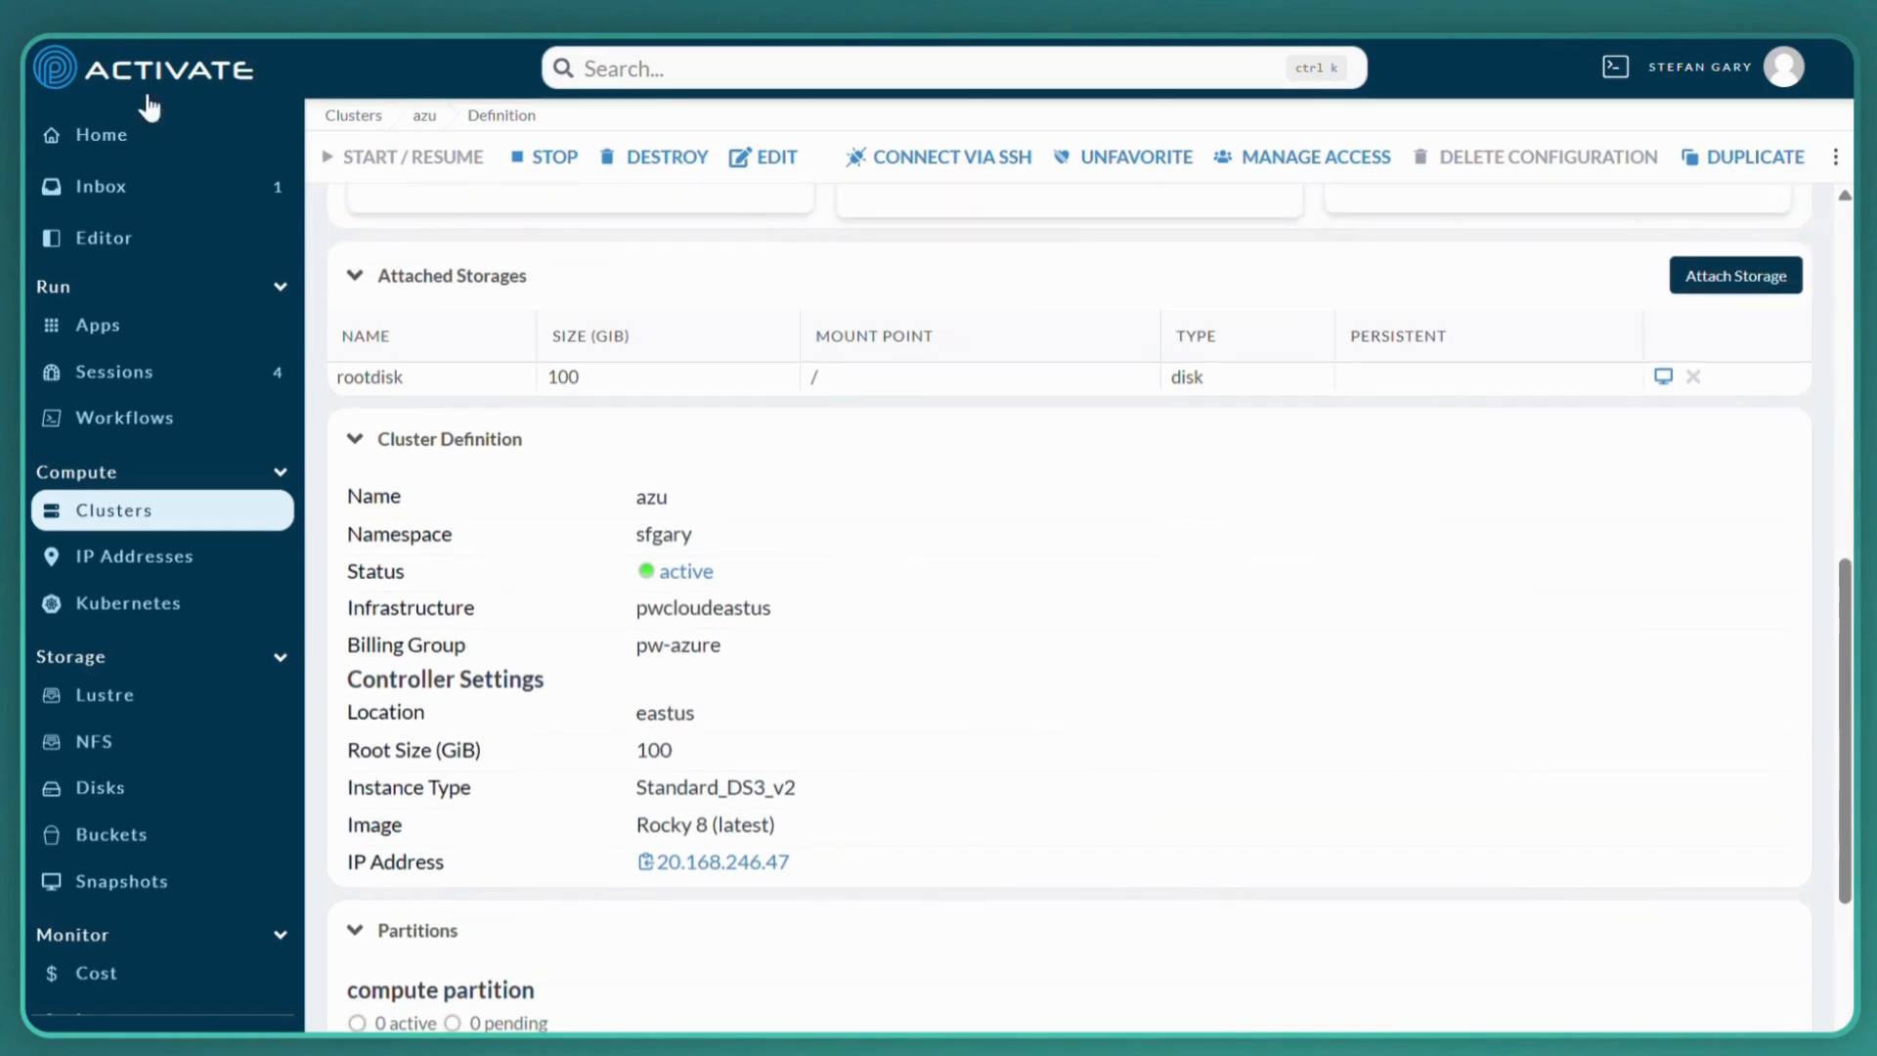
Open the run form of the desktop latest workflow and choose azu as the service host
{"action": "left_click", "coordinate": [108, 137]}
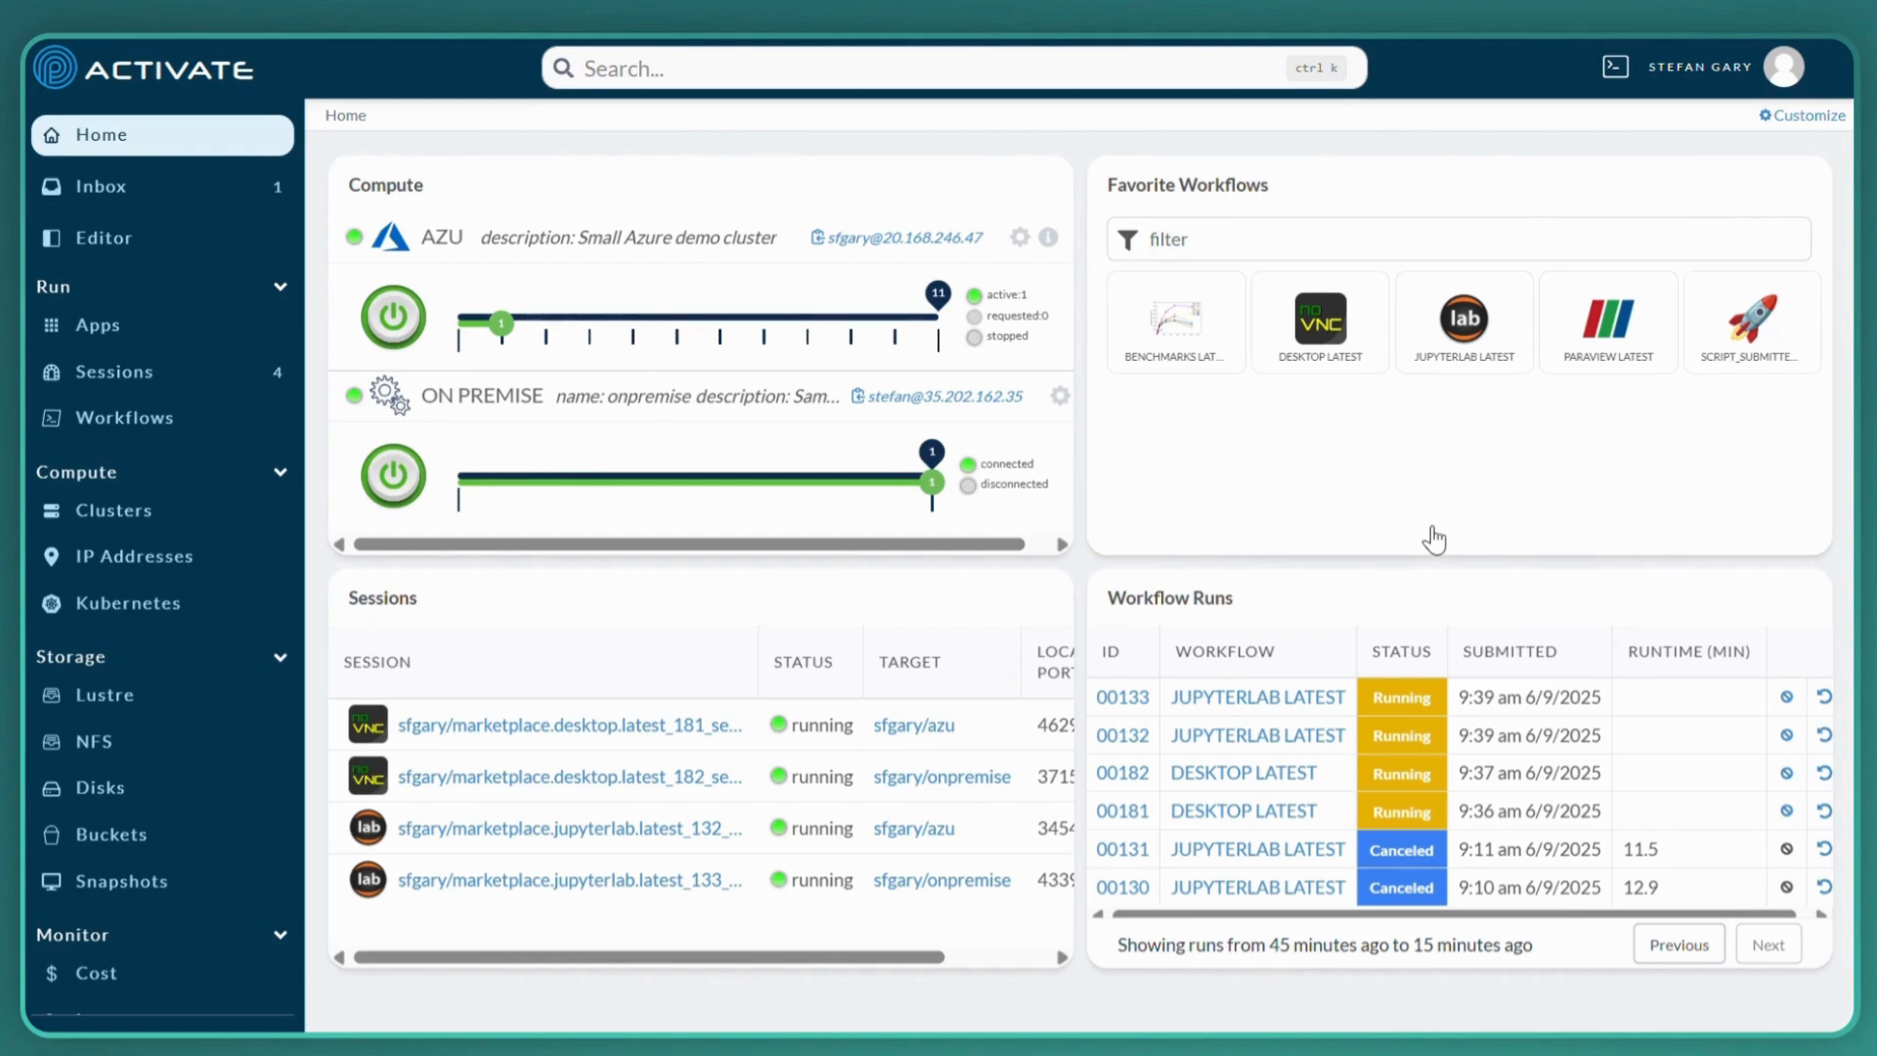
{"action": "left_click", "coordinate": [1323, 345]}
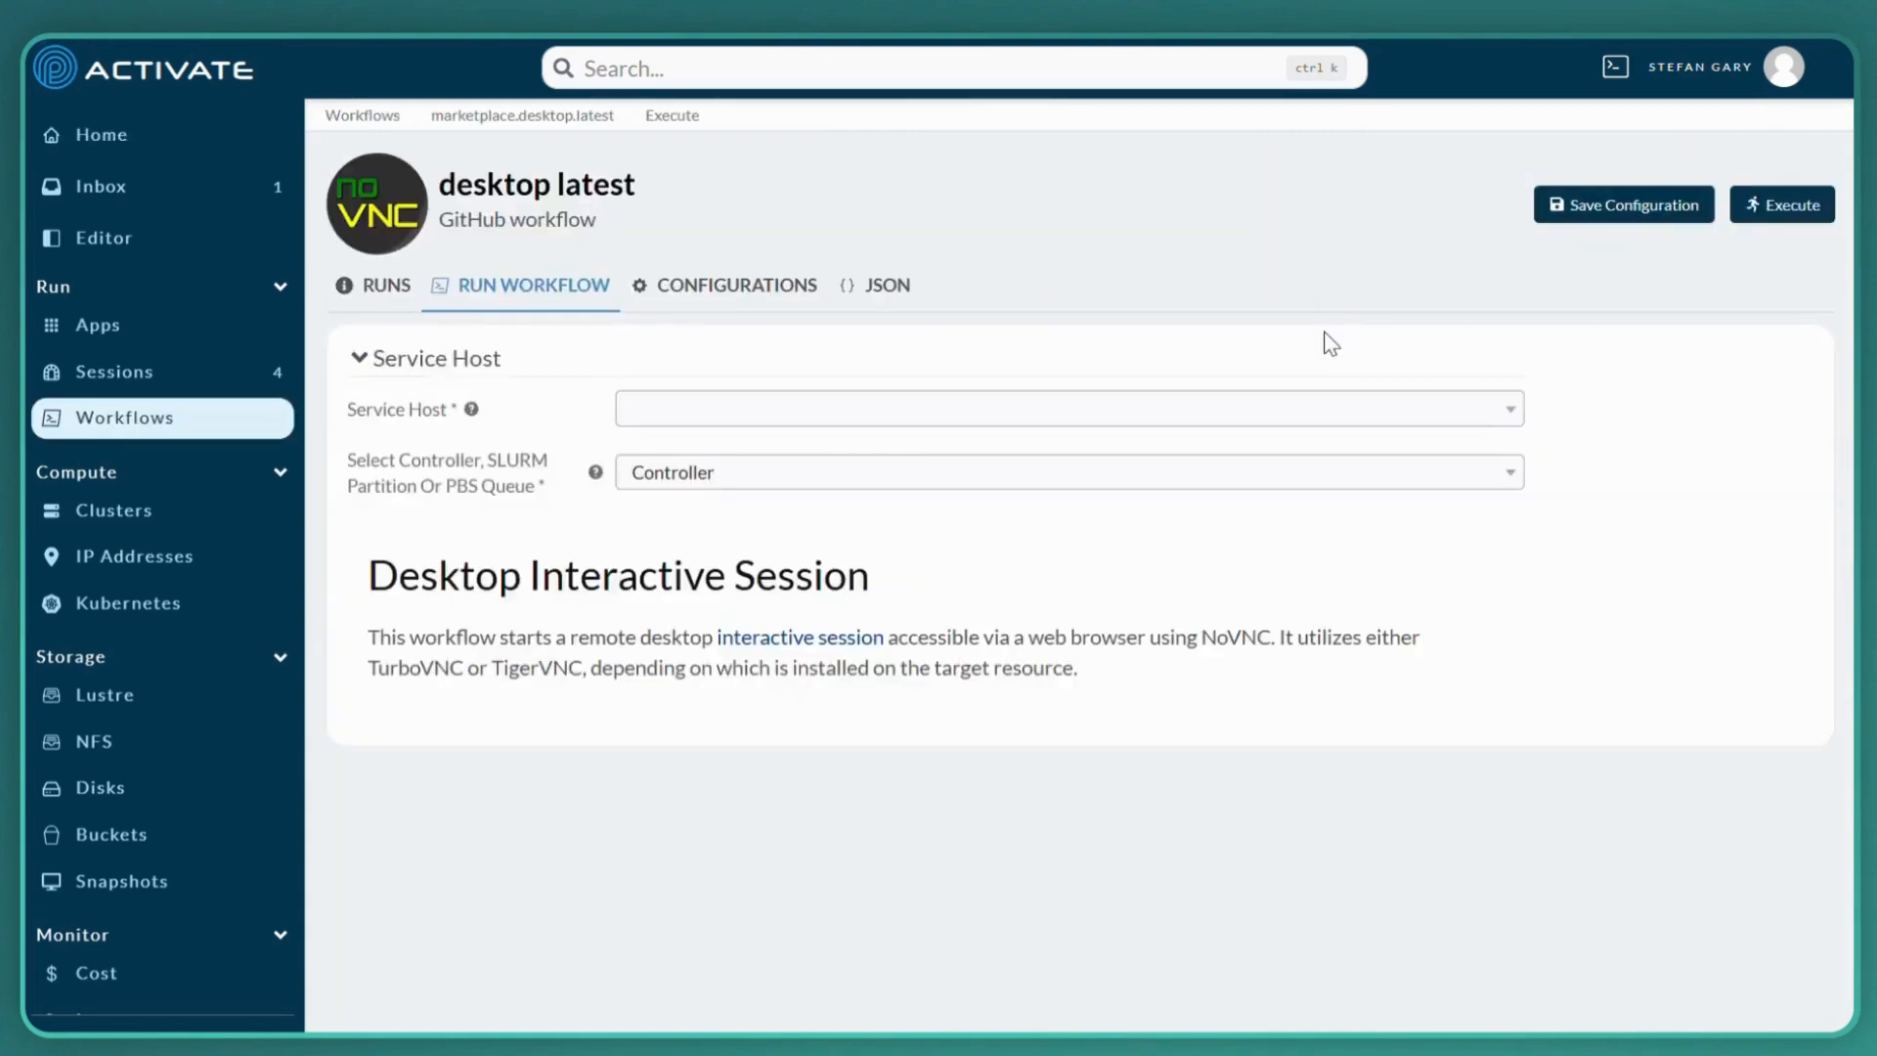
{"action": "left_click", "coordinate": [1339, 426]}
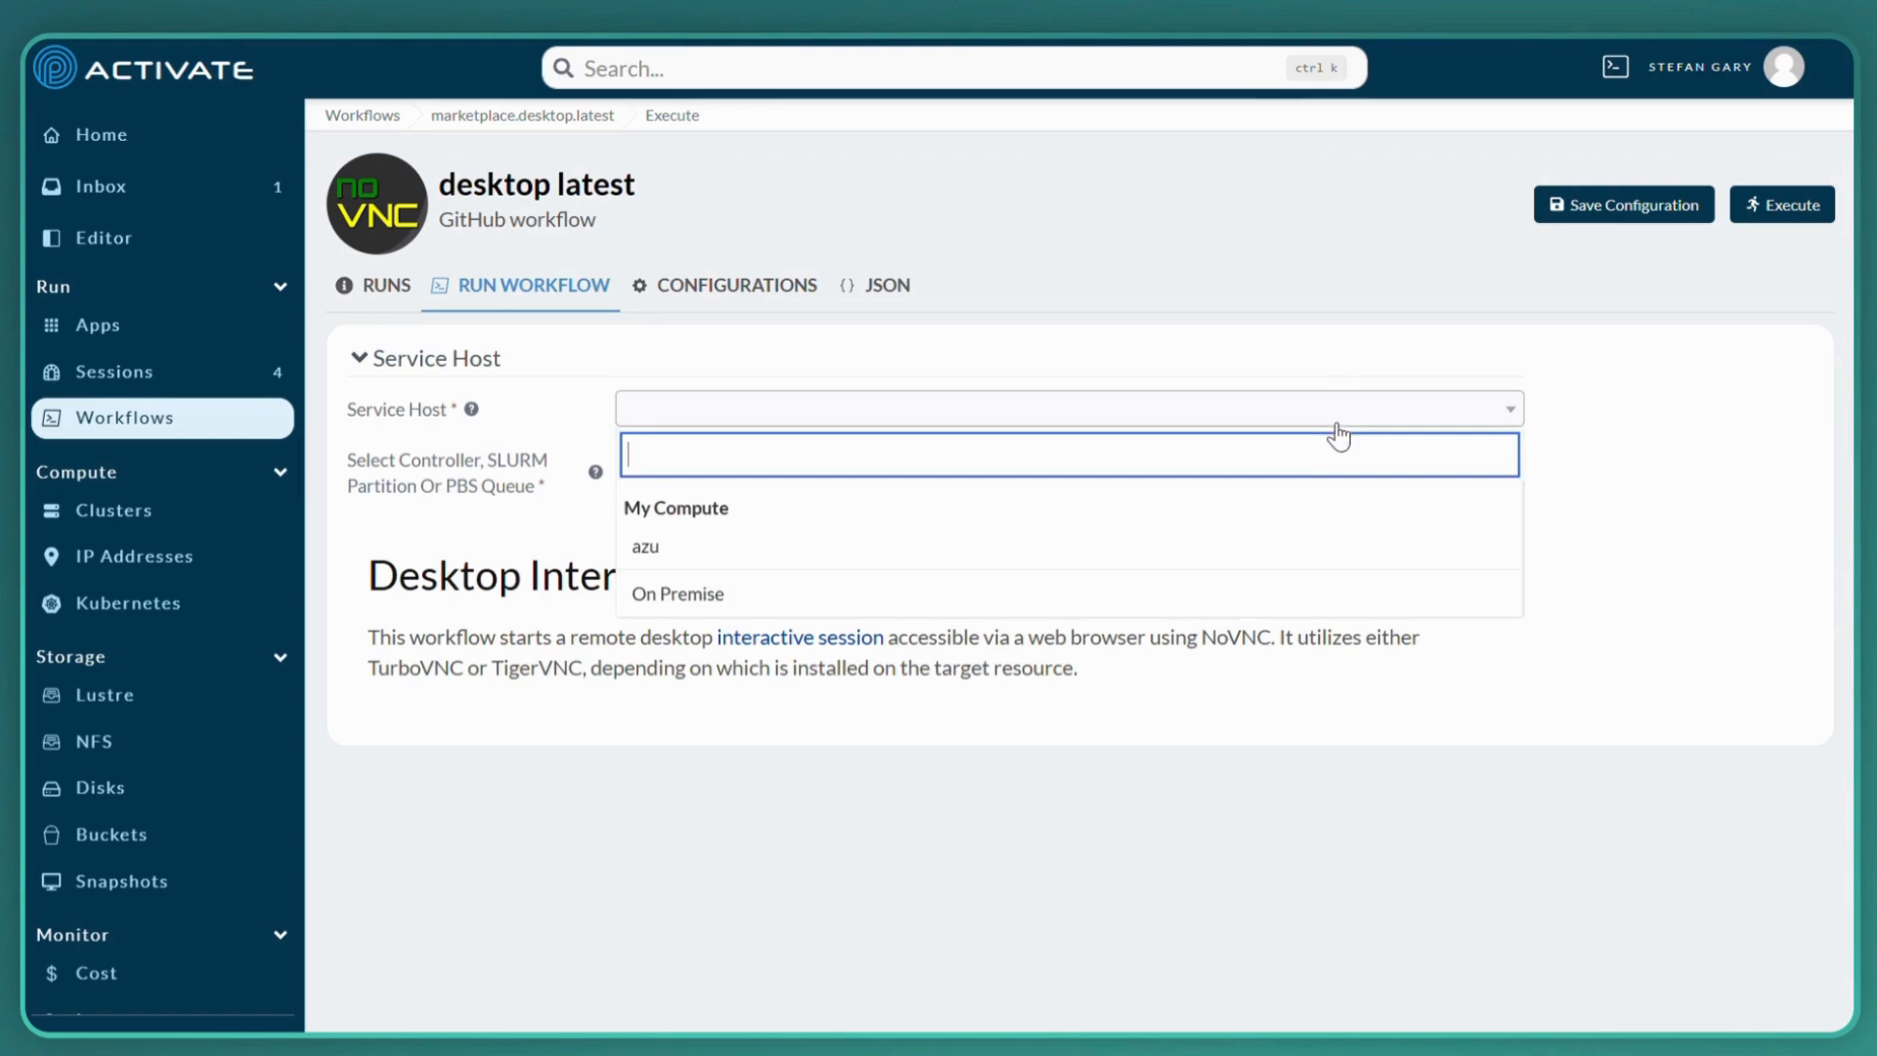
{"action": "left_click", "coordinate": [1144, 566]}
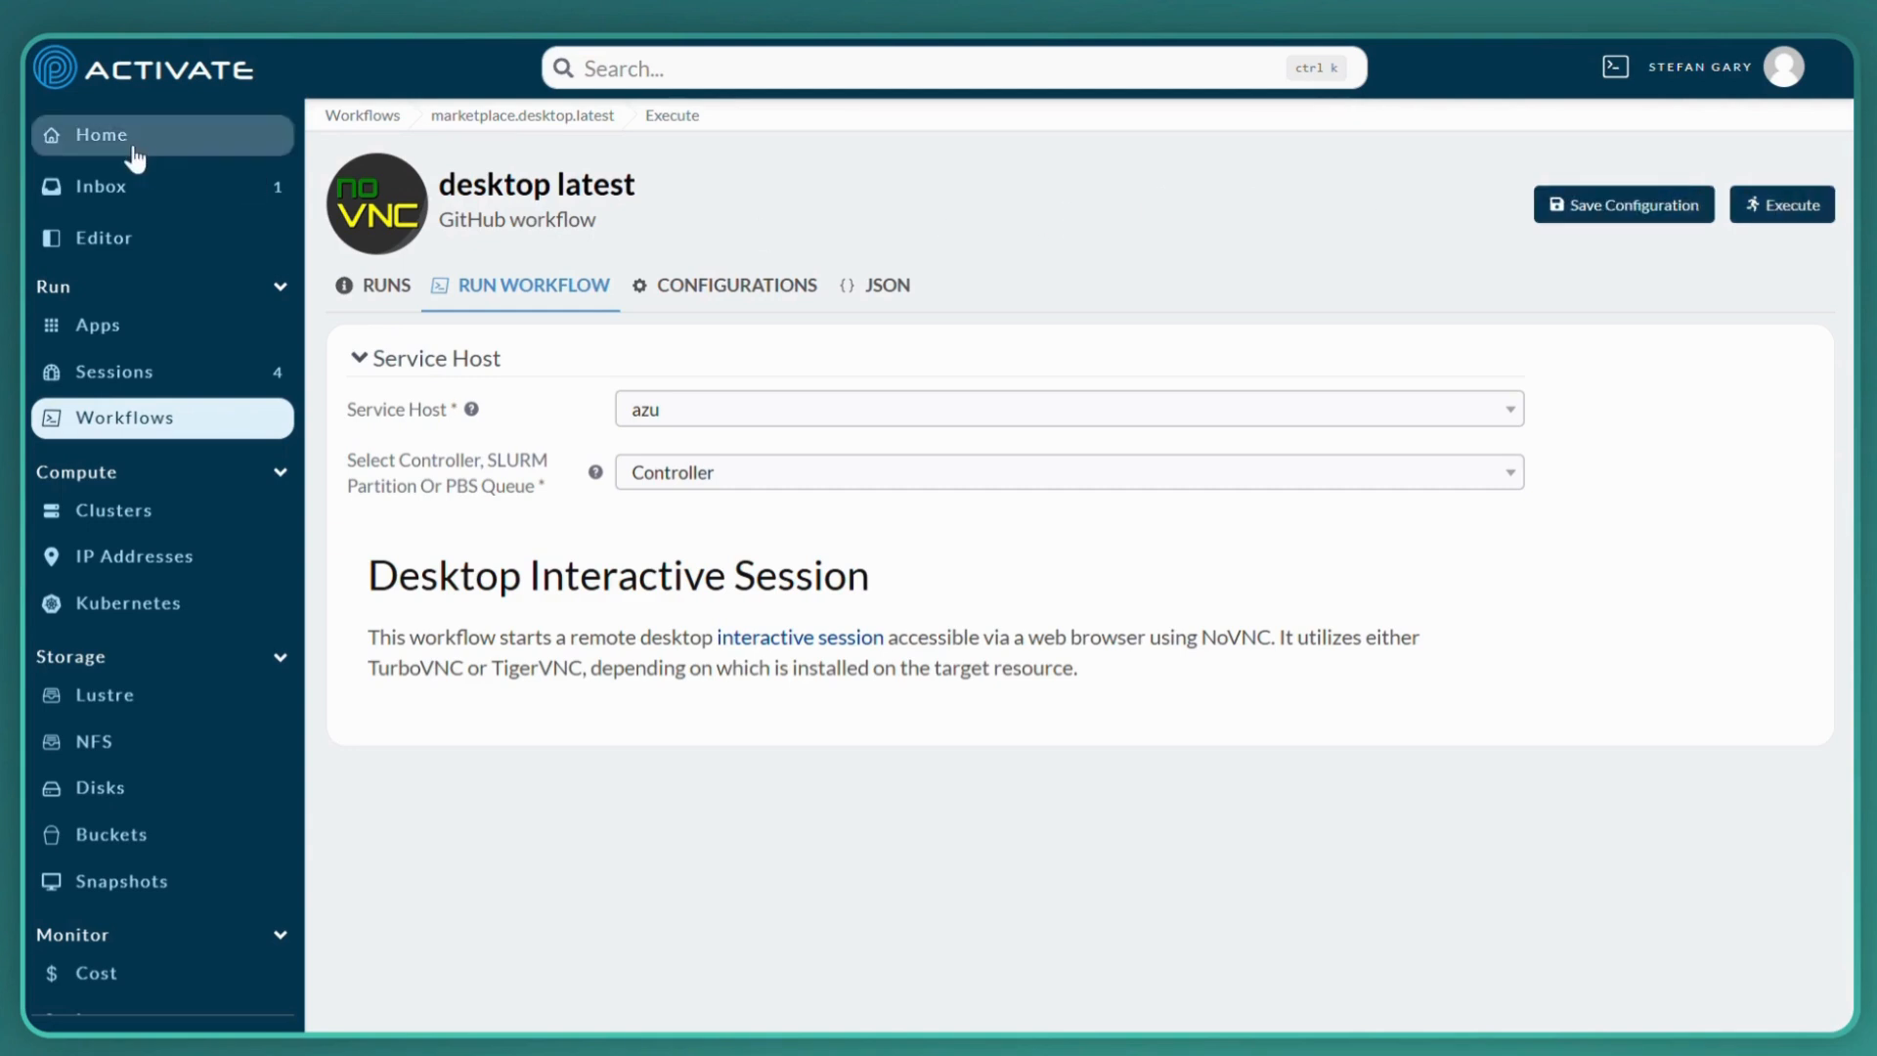
Open the running desktop session on the azu cluster and inspect the ParaView wavelet model from several angles
{"action": "left_click", "coordinate": [99, 147]}
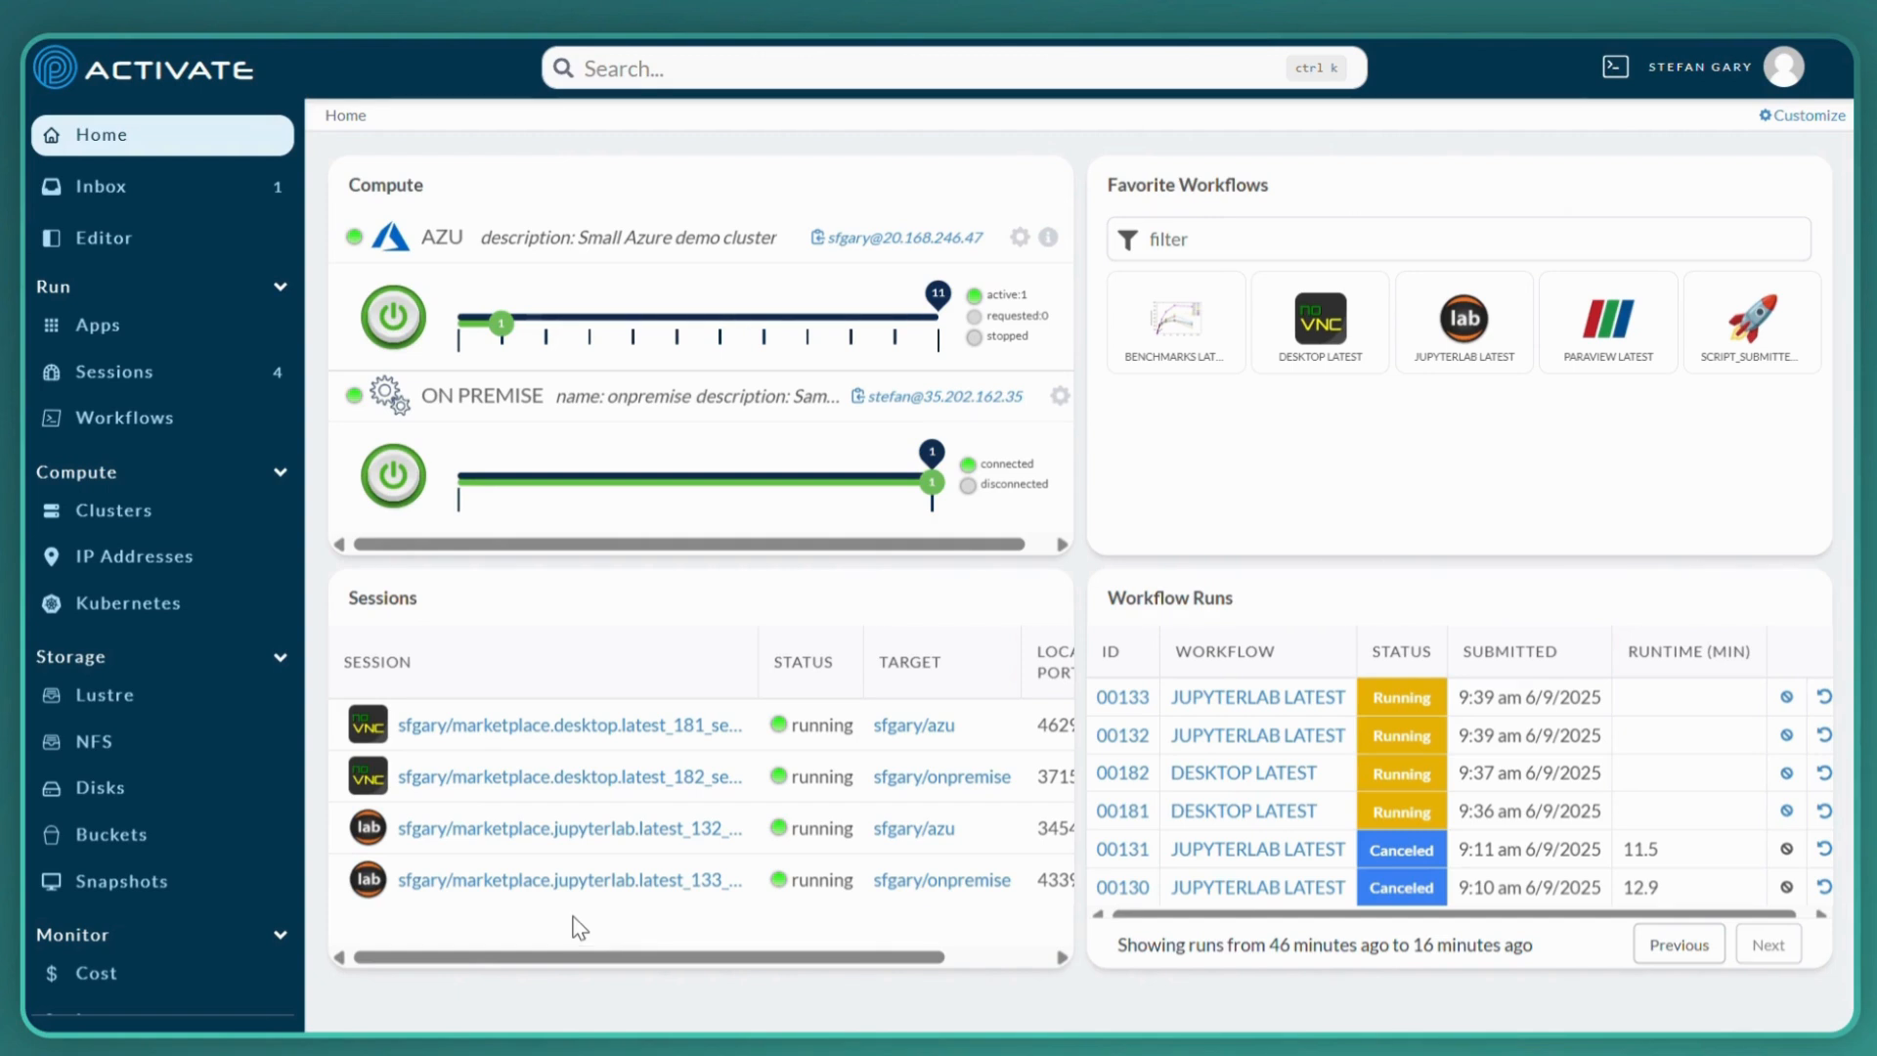
{"action": "left_click", "coordinate": [565, 728]}
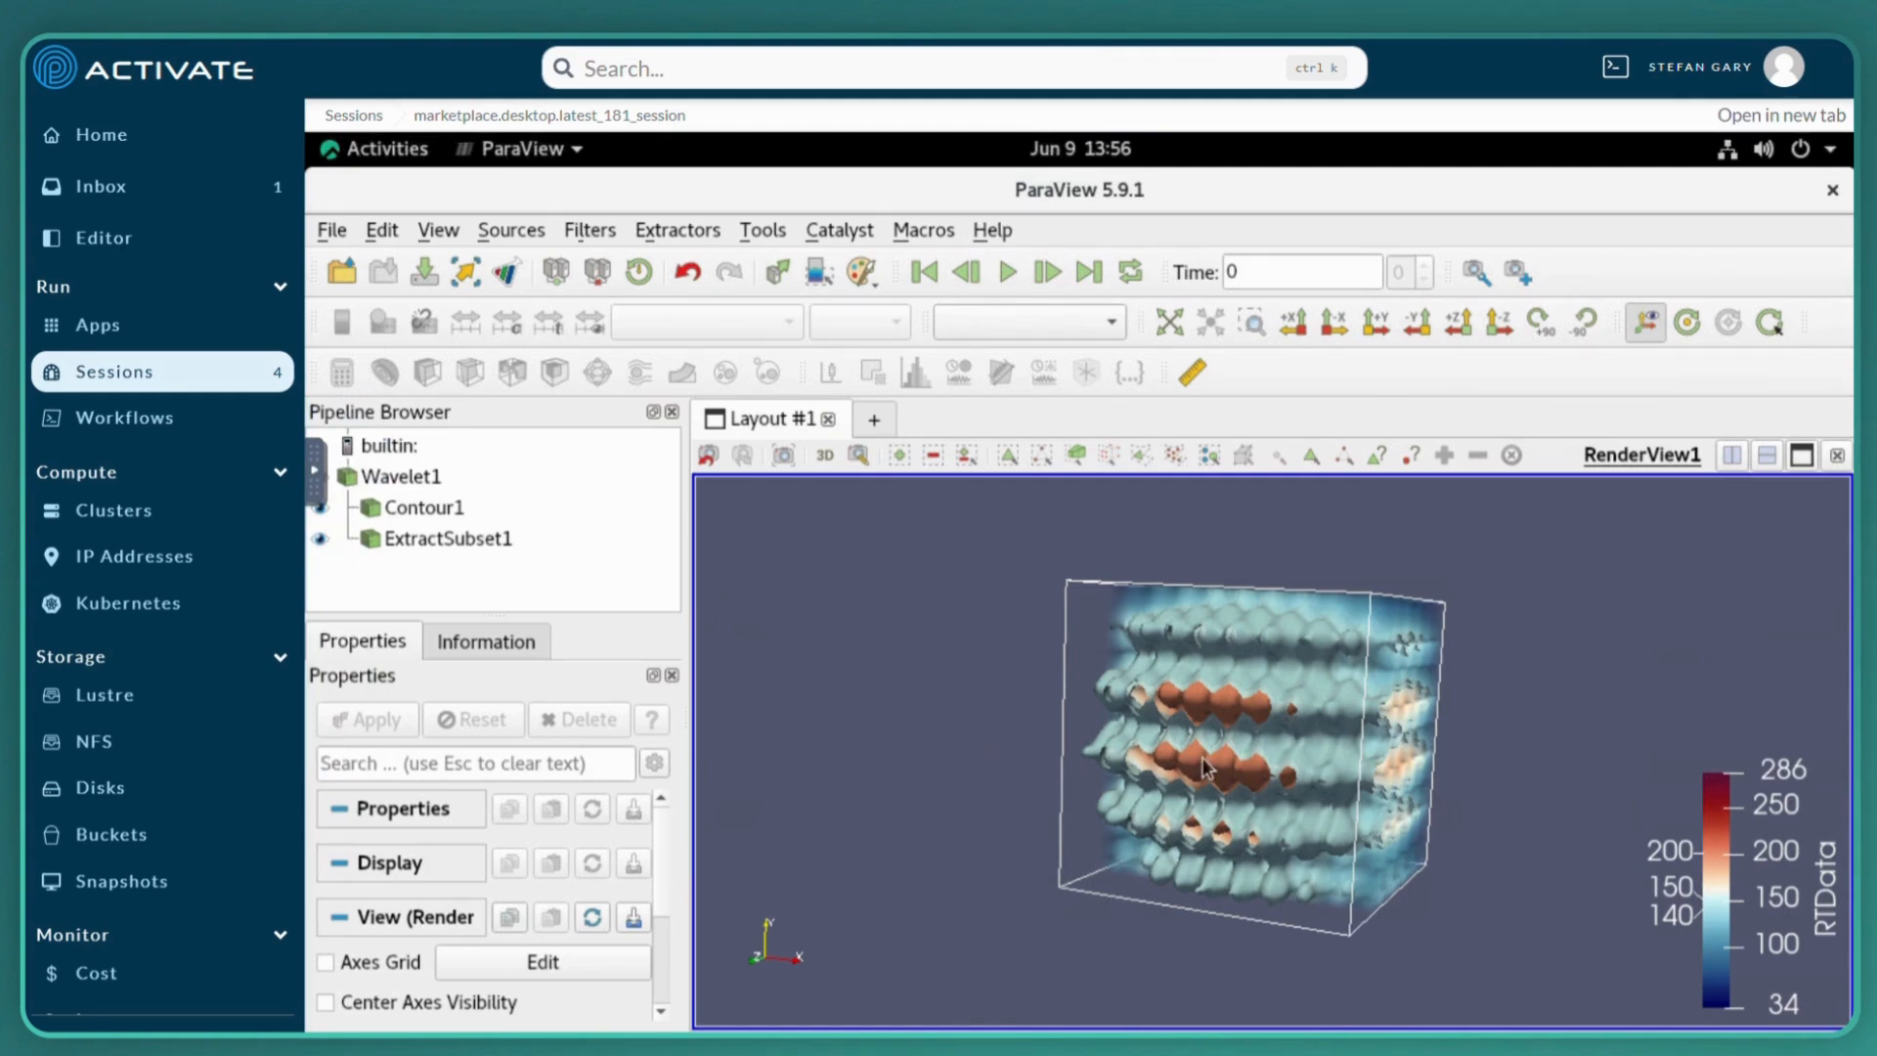
{"action": "left_click_drag", "start_coordinate": [1252, 754], "coordinate": [1299, 833]}
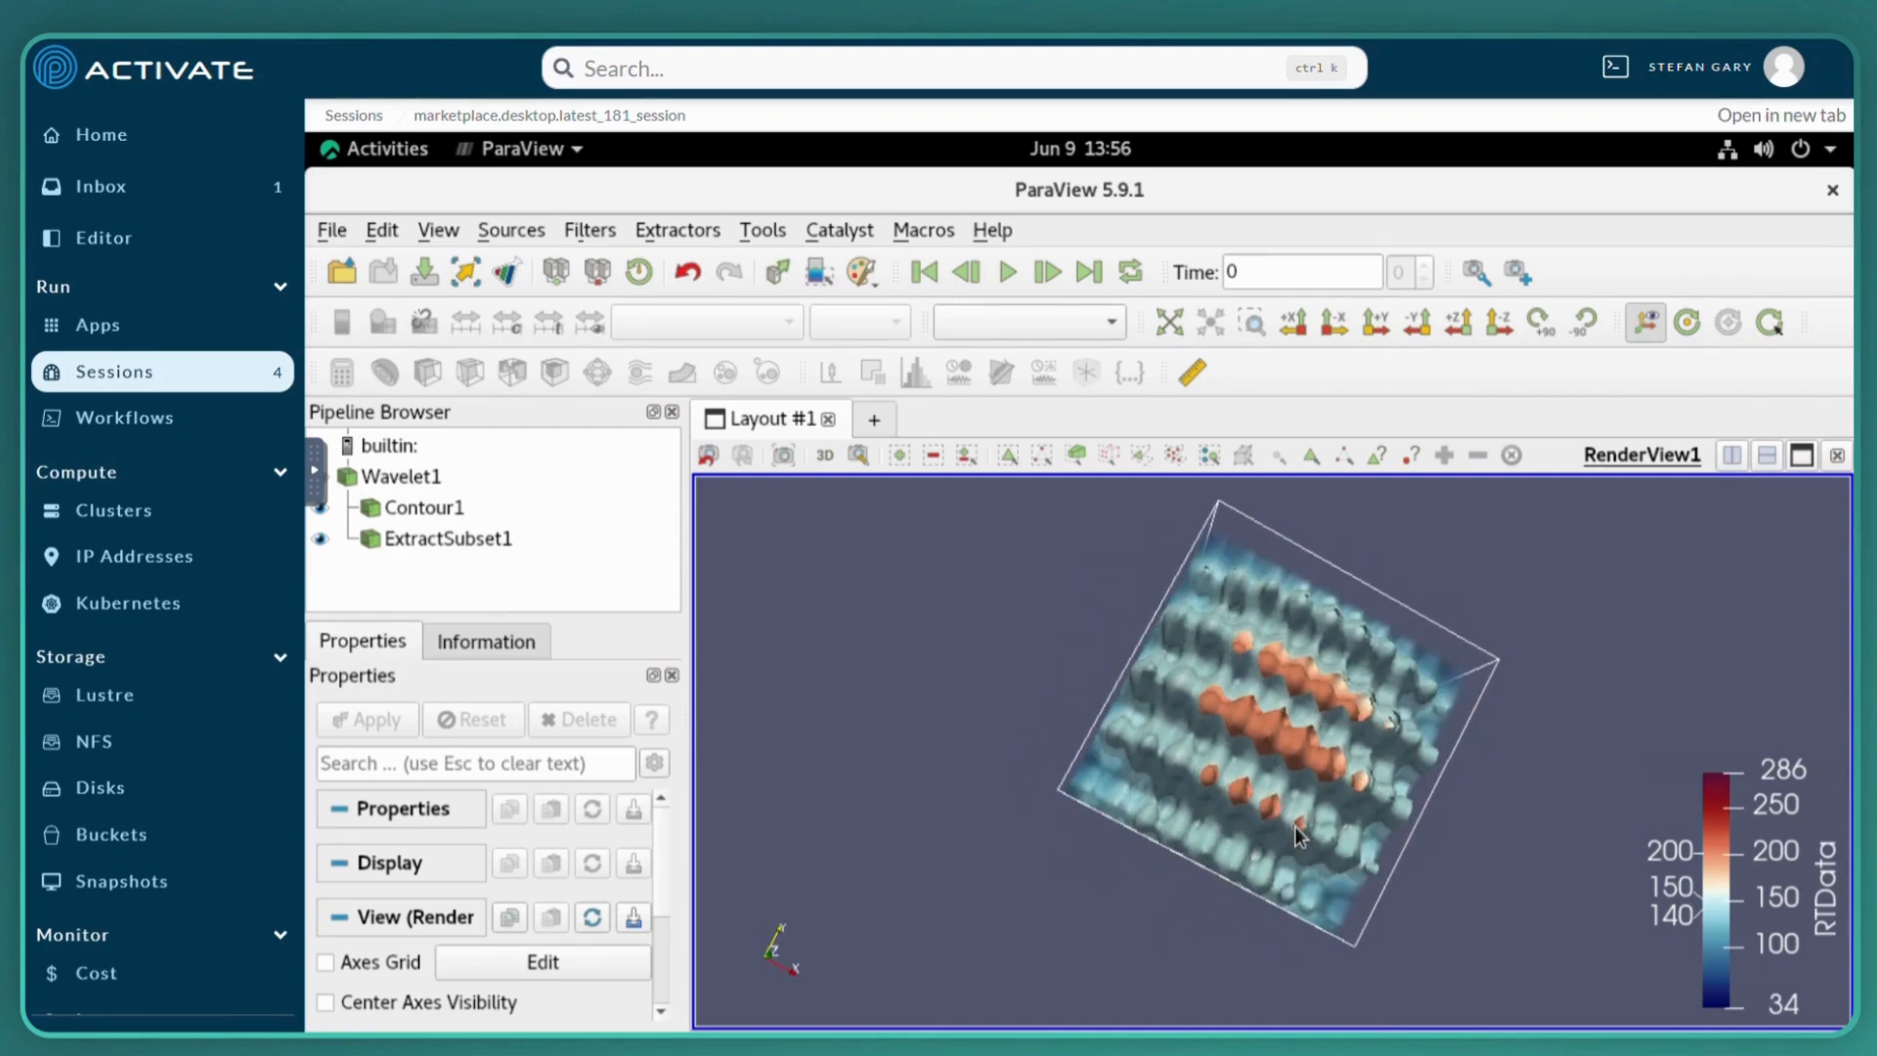
{"action": "left_click_drag", "start_coordinate": [1265, 761], "coordinate": [1096, 772]}
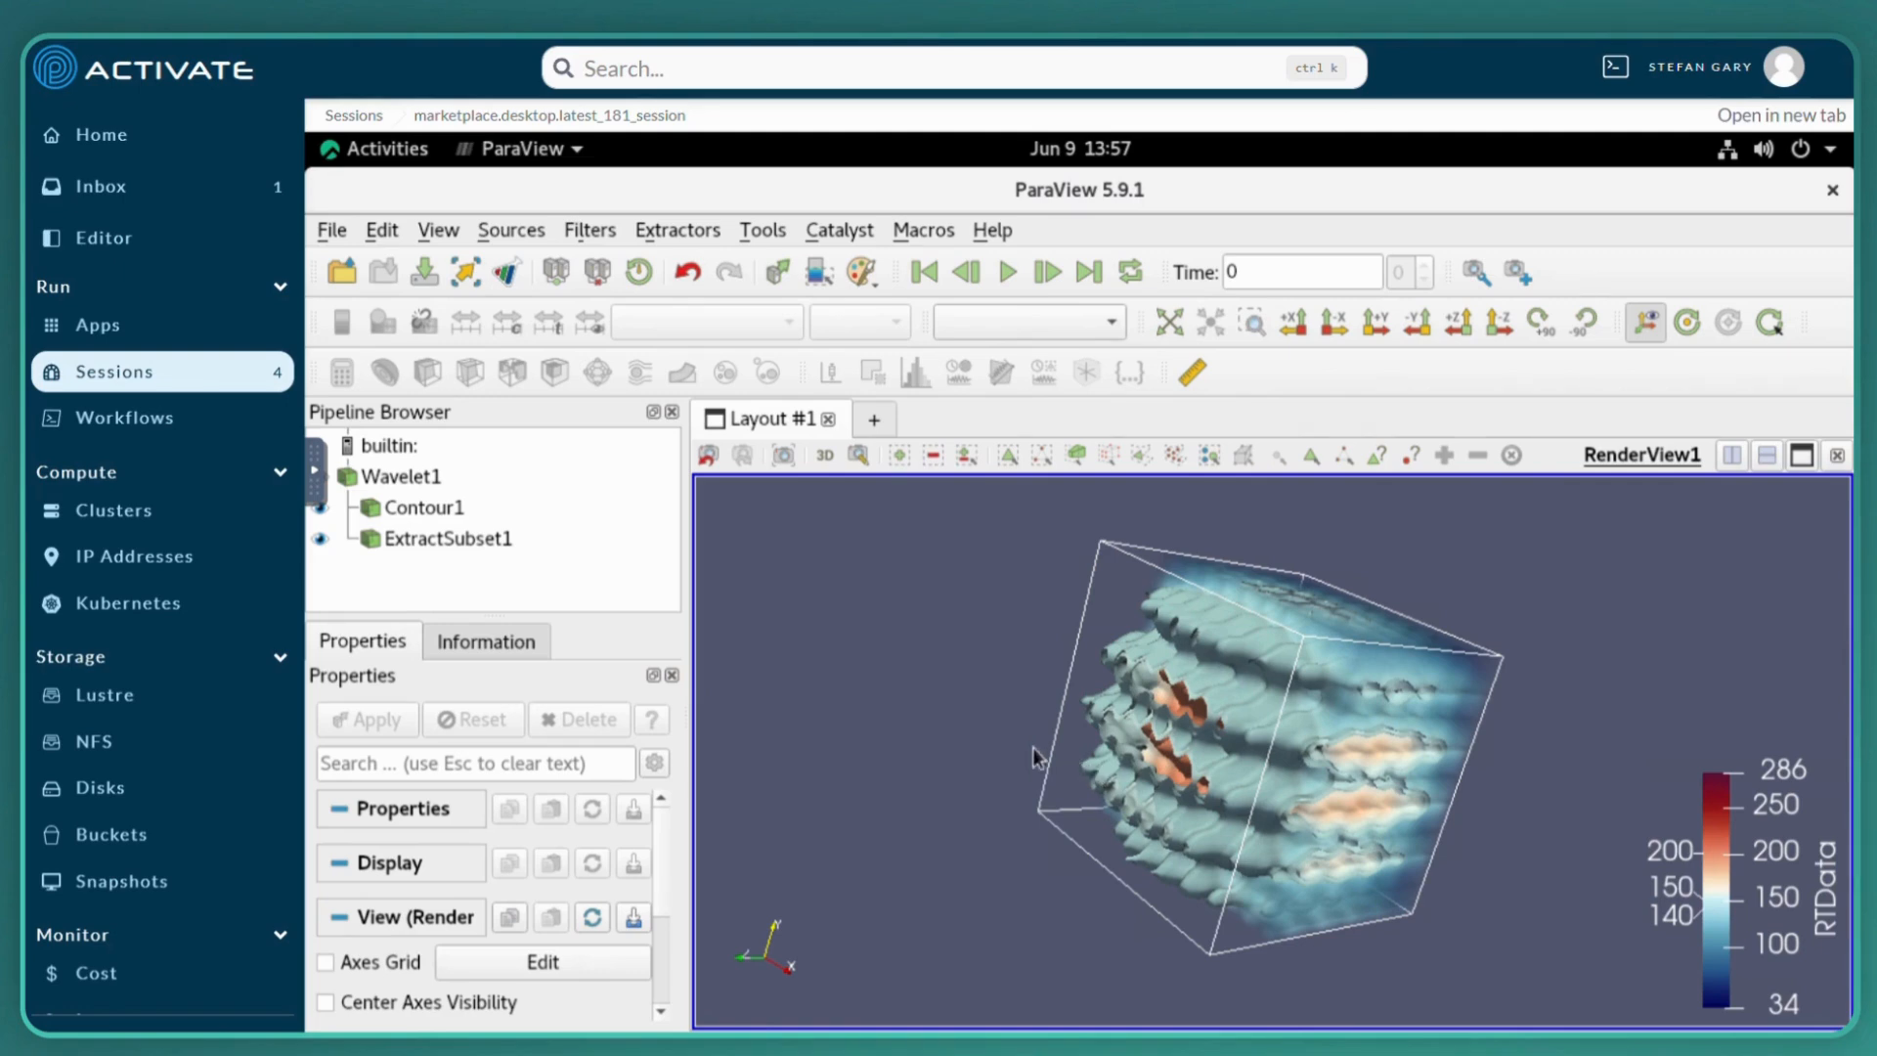
Open the JupyterLab session running on azu, dismiss the Jupyter news prompt and create a Python 3 (ipykernel) notebook
{"action": "left_click", "coordinate": [117, 143]}
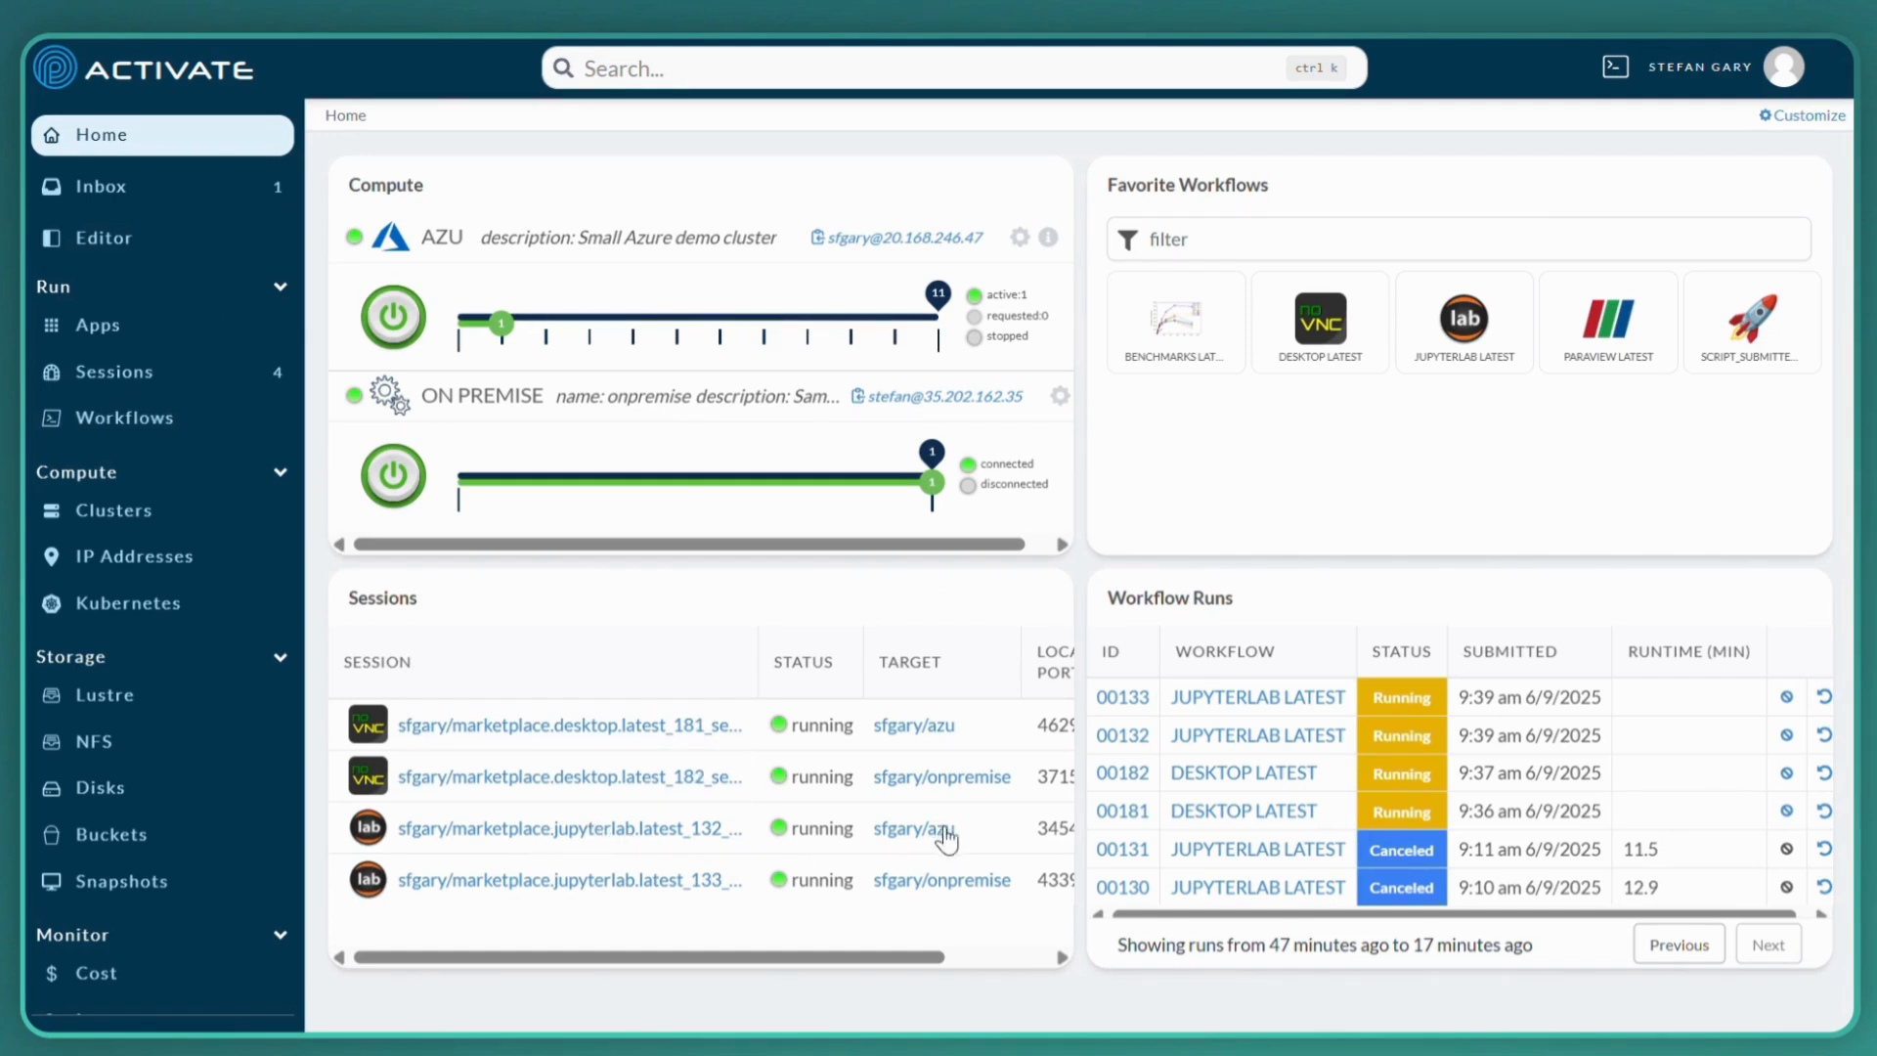
{"action": "left_click", "coordinate": [511, 833]}
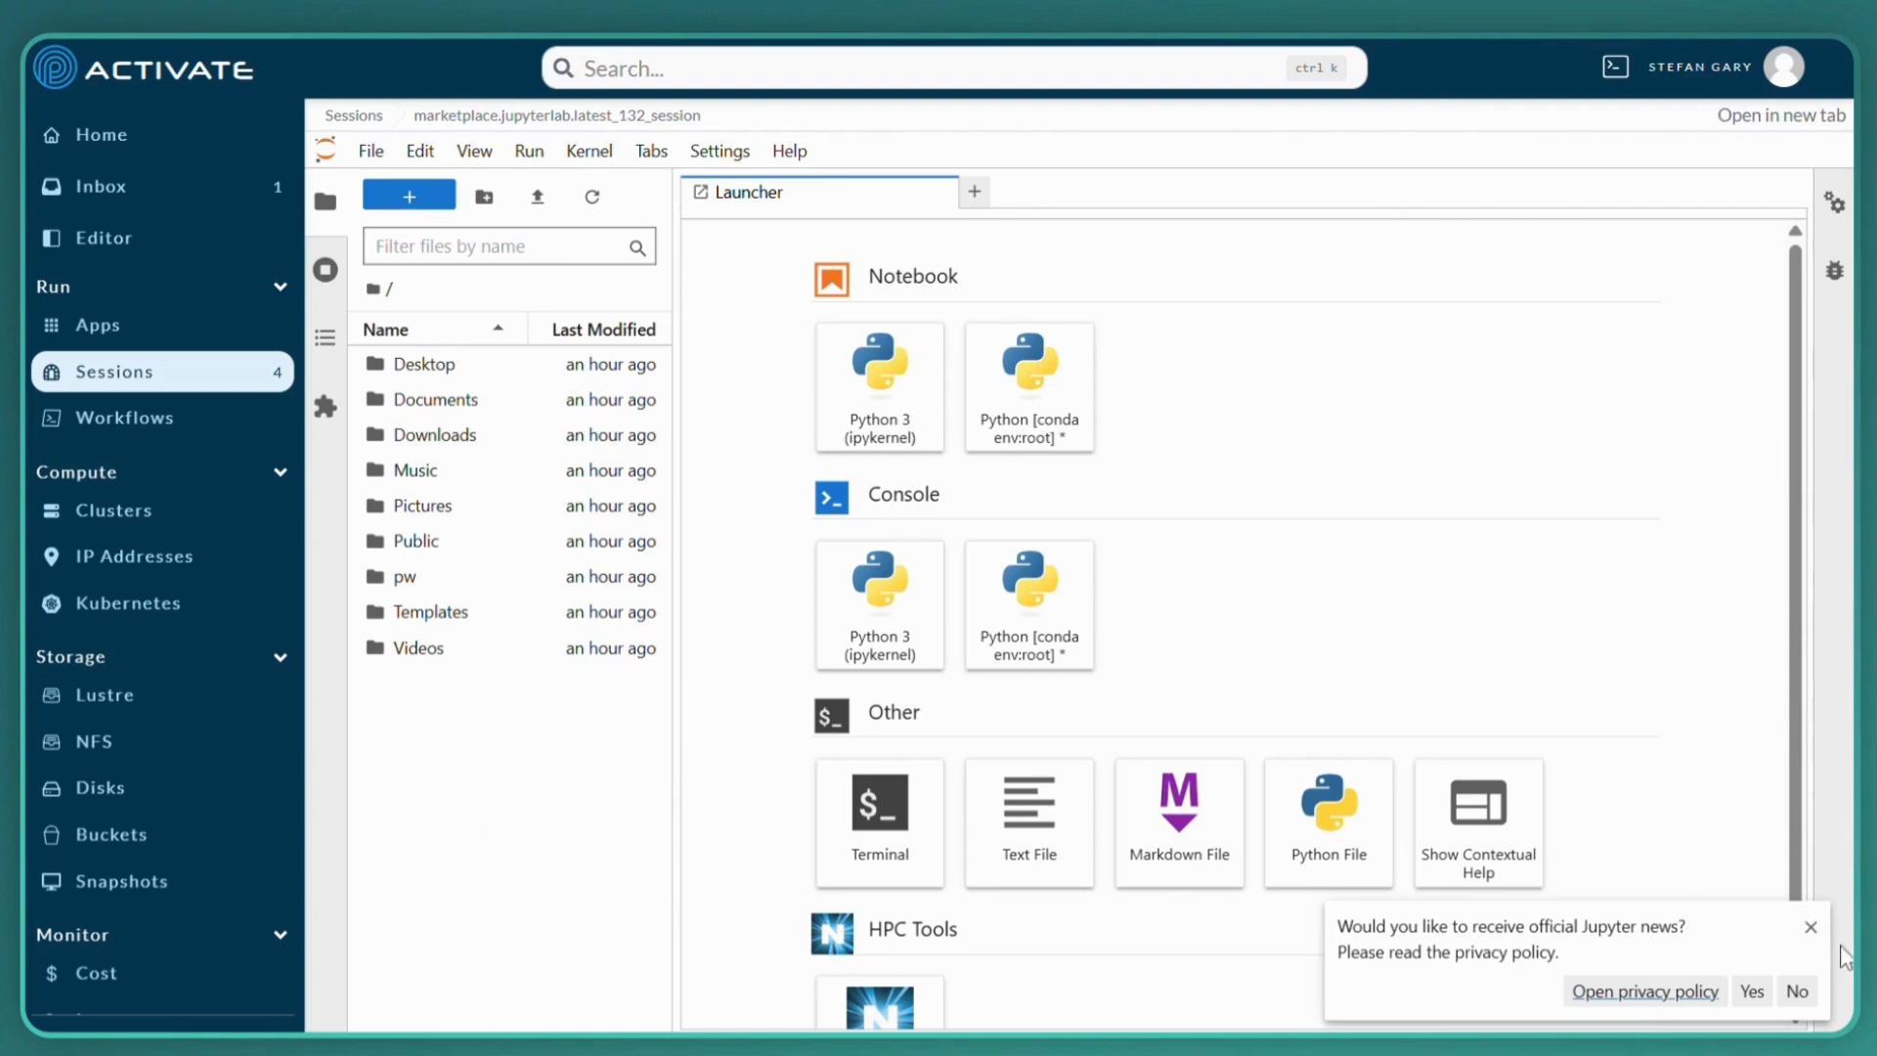
{"action": "left_click", "coordinate": [1811, 927]}
{"action": "left_click", "coordinate": [852, 403]}
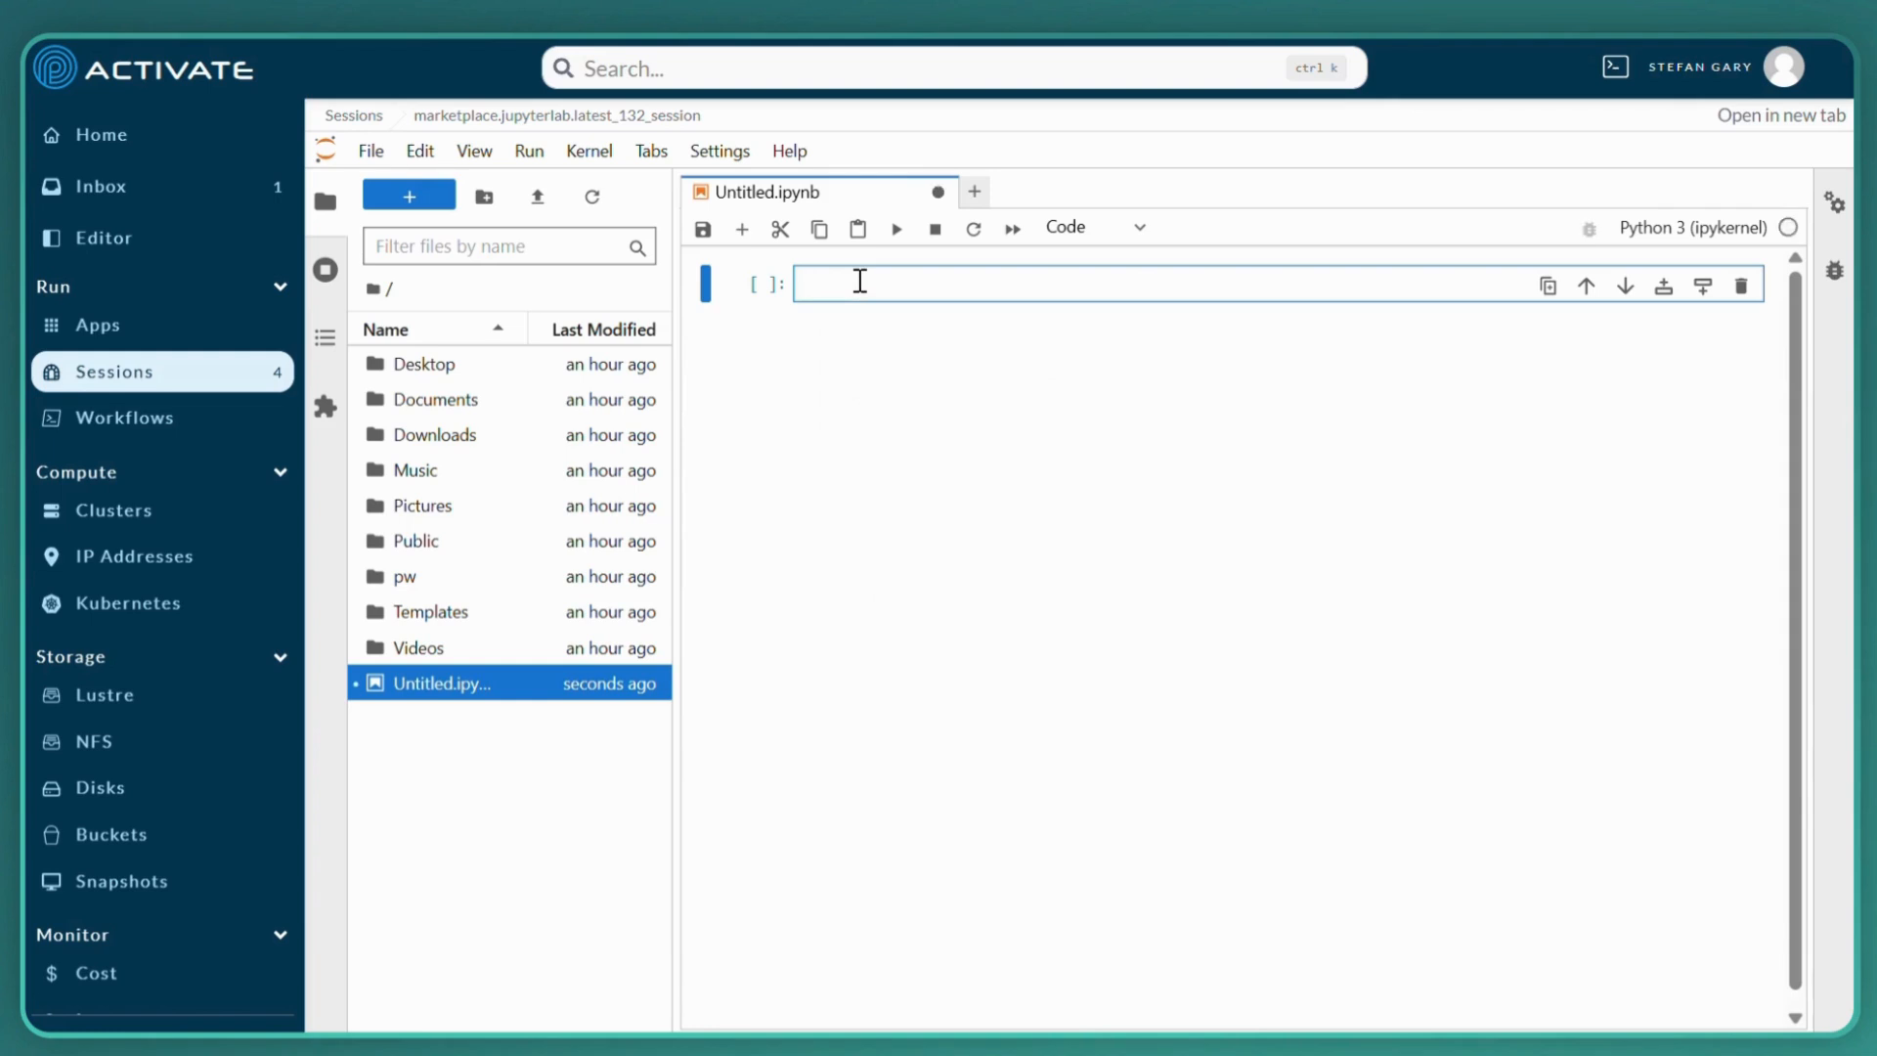
Run the commands !hostname and !uuidgen in two separate cells of the notebook
{"action": "type", "text": "!hostname"}
{"action": "left_click", "coordinate": [899, 231]}
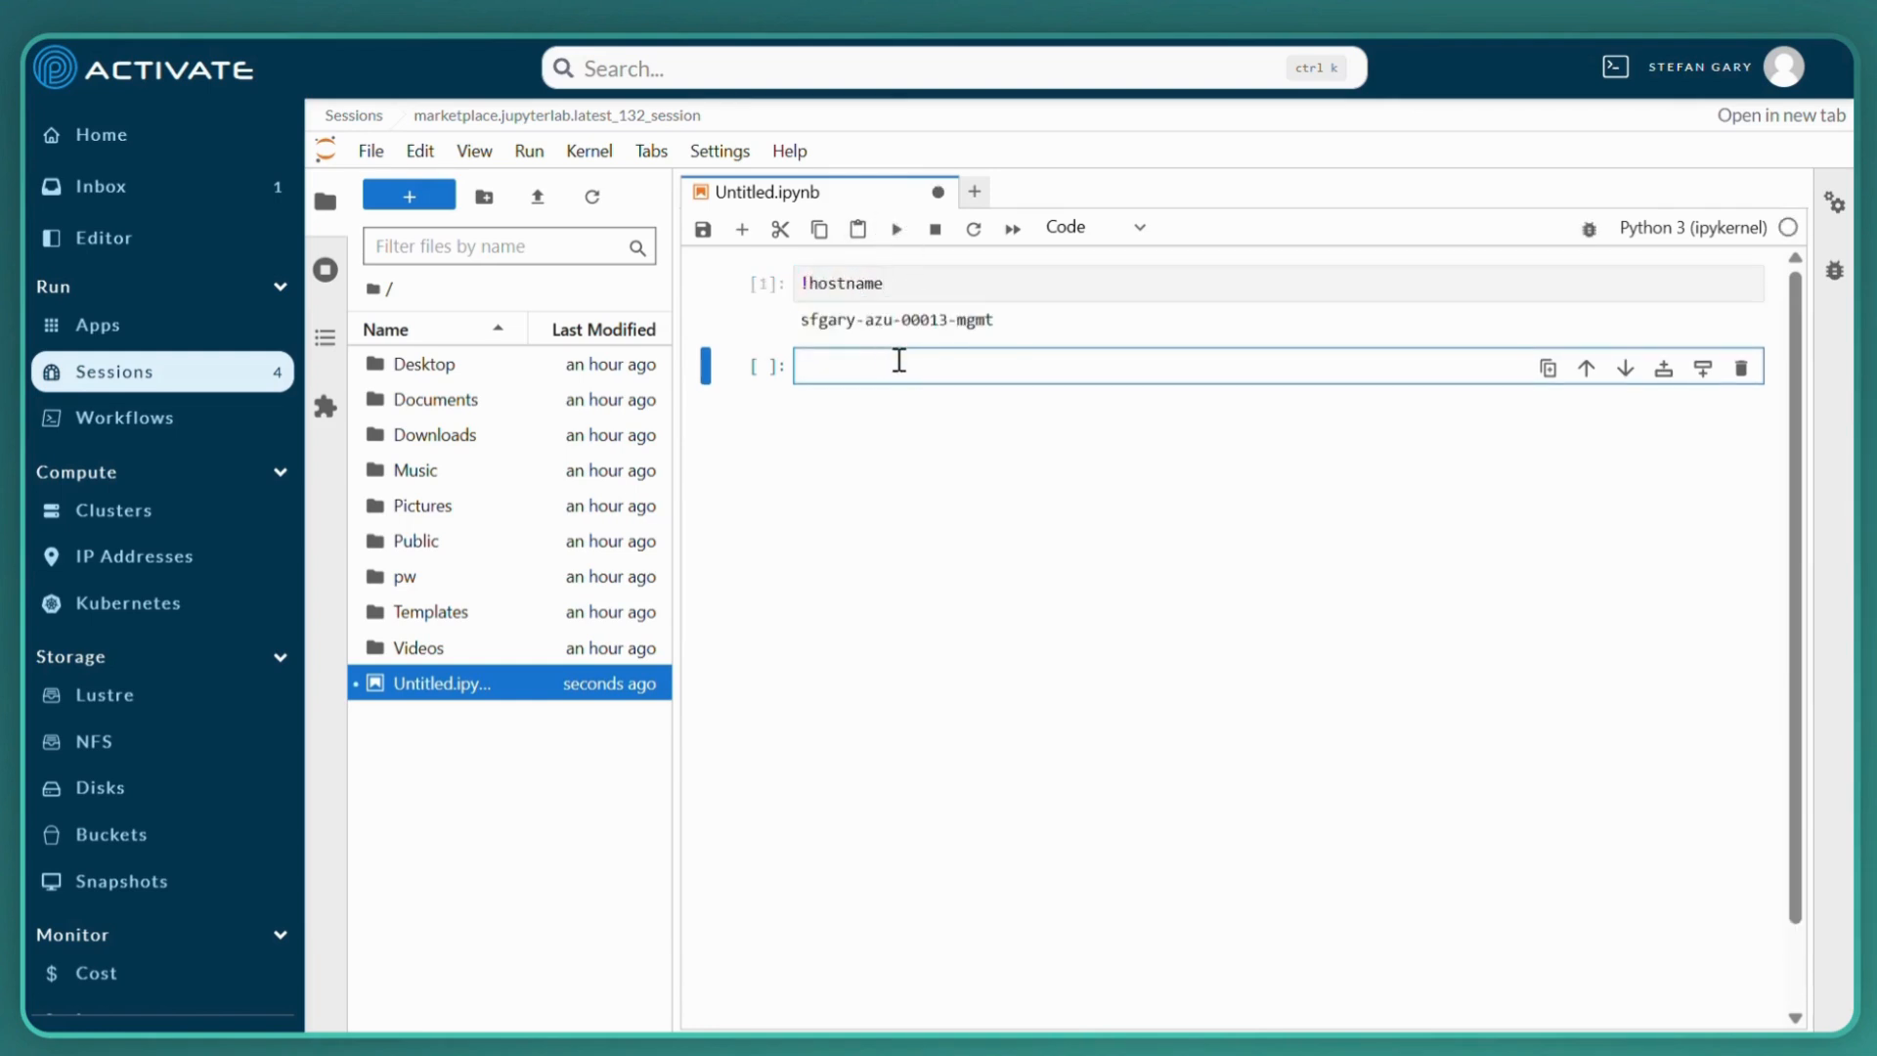
{"action": "type", "text": "!uuidgen"}
{"action": "left_click", "coordinate": [897, 231]}
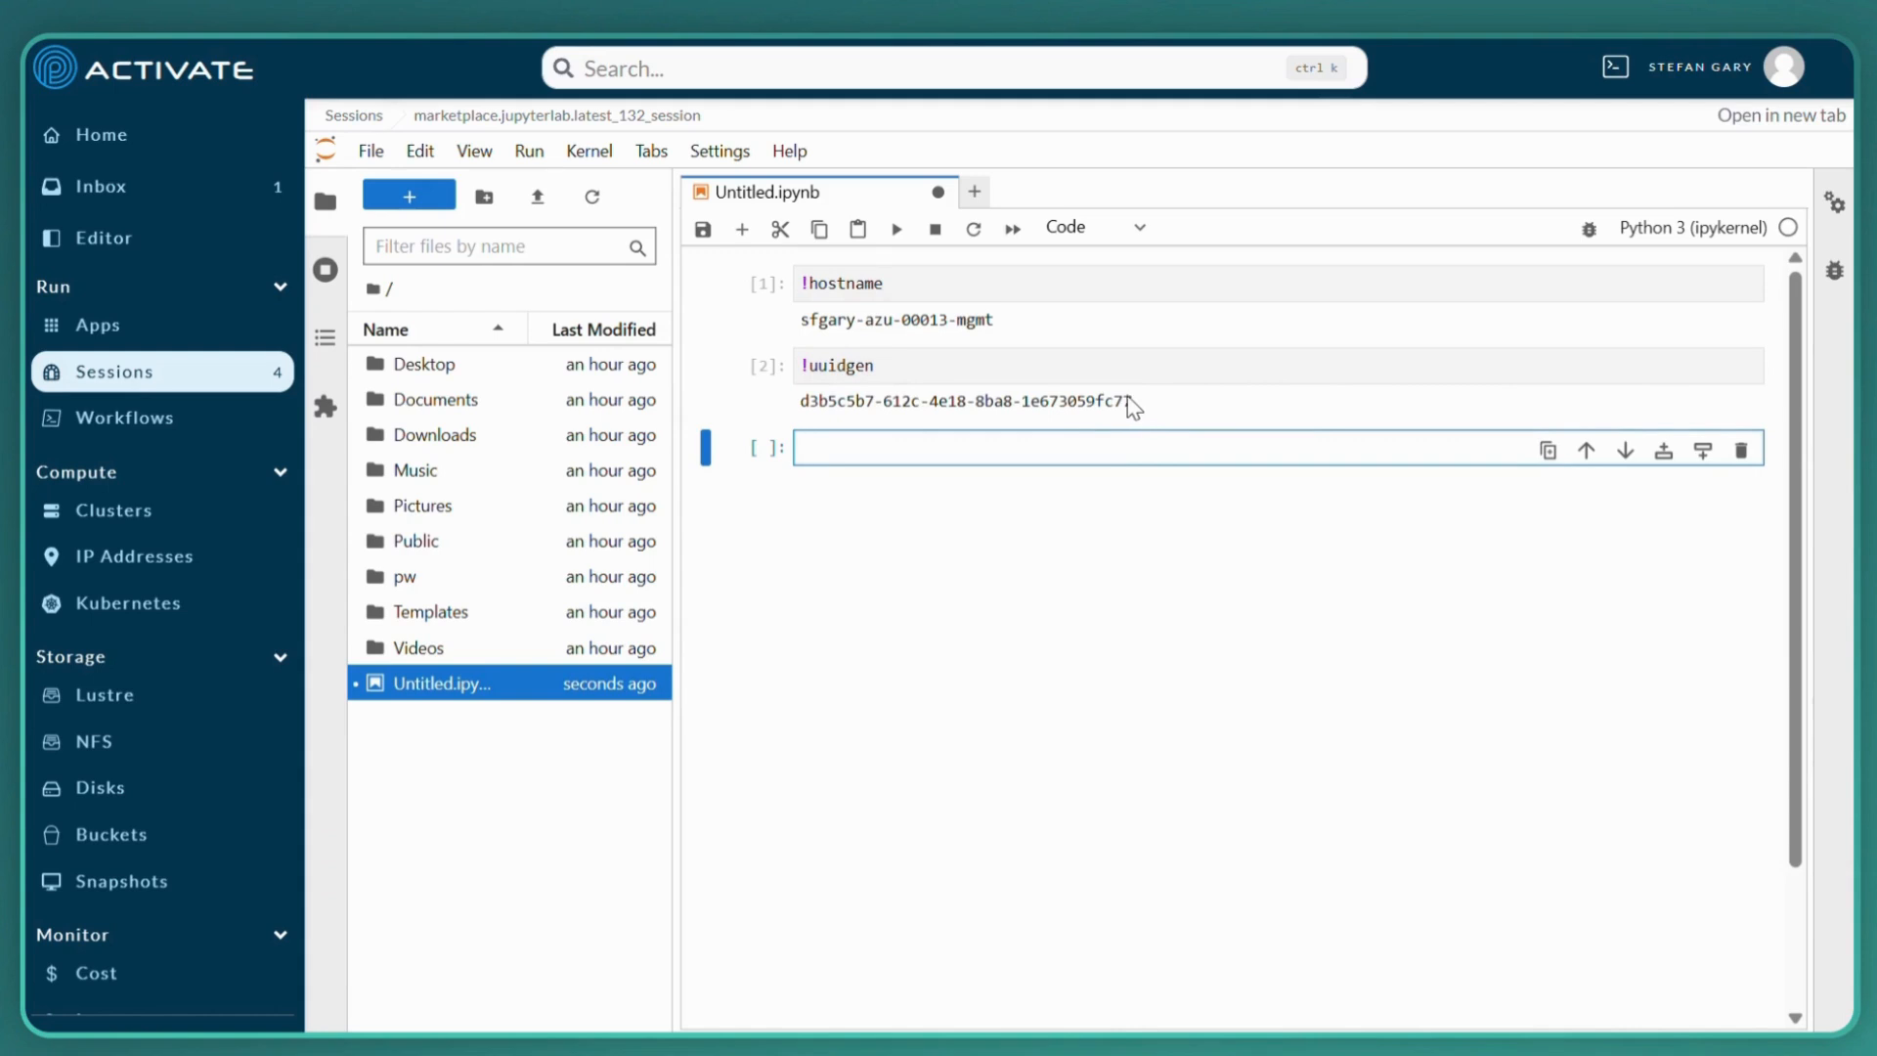
Save the notebook as demonstration.ipynb and close Untitled.ipynb, discarding its changes
{"action": "left_click", "coordinate": [371, 153]}
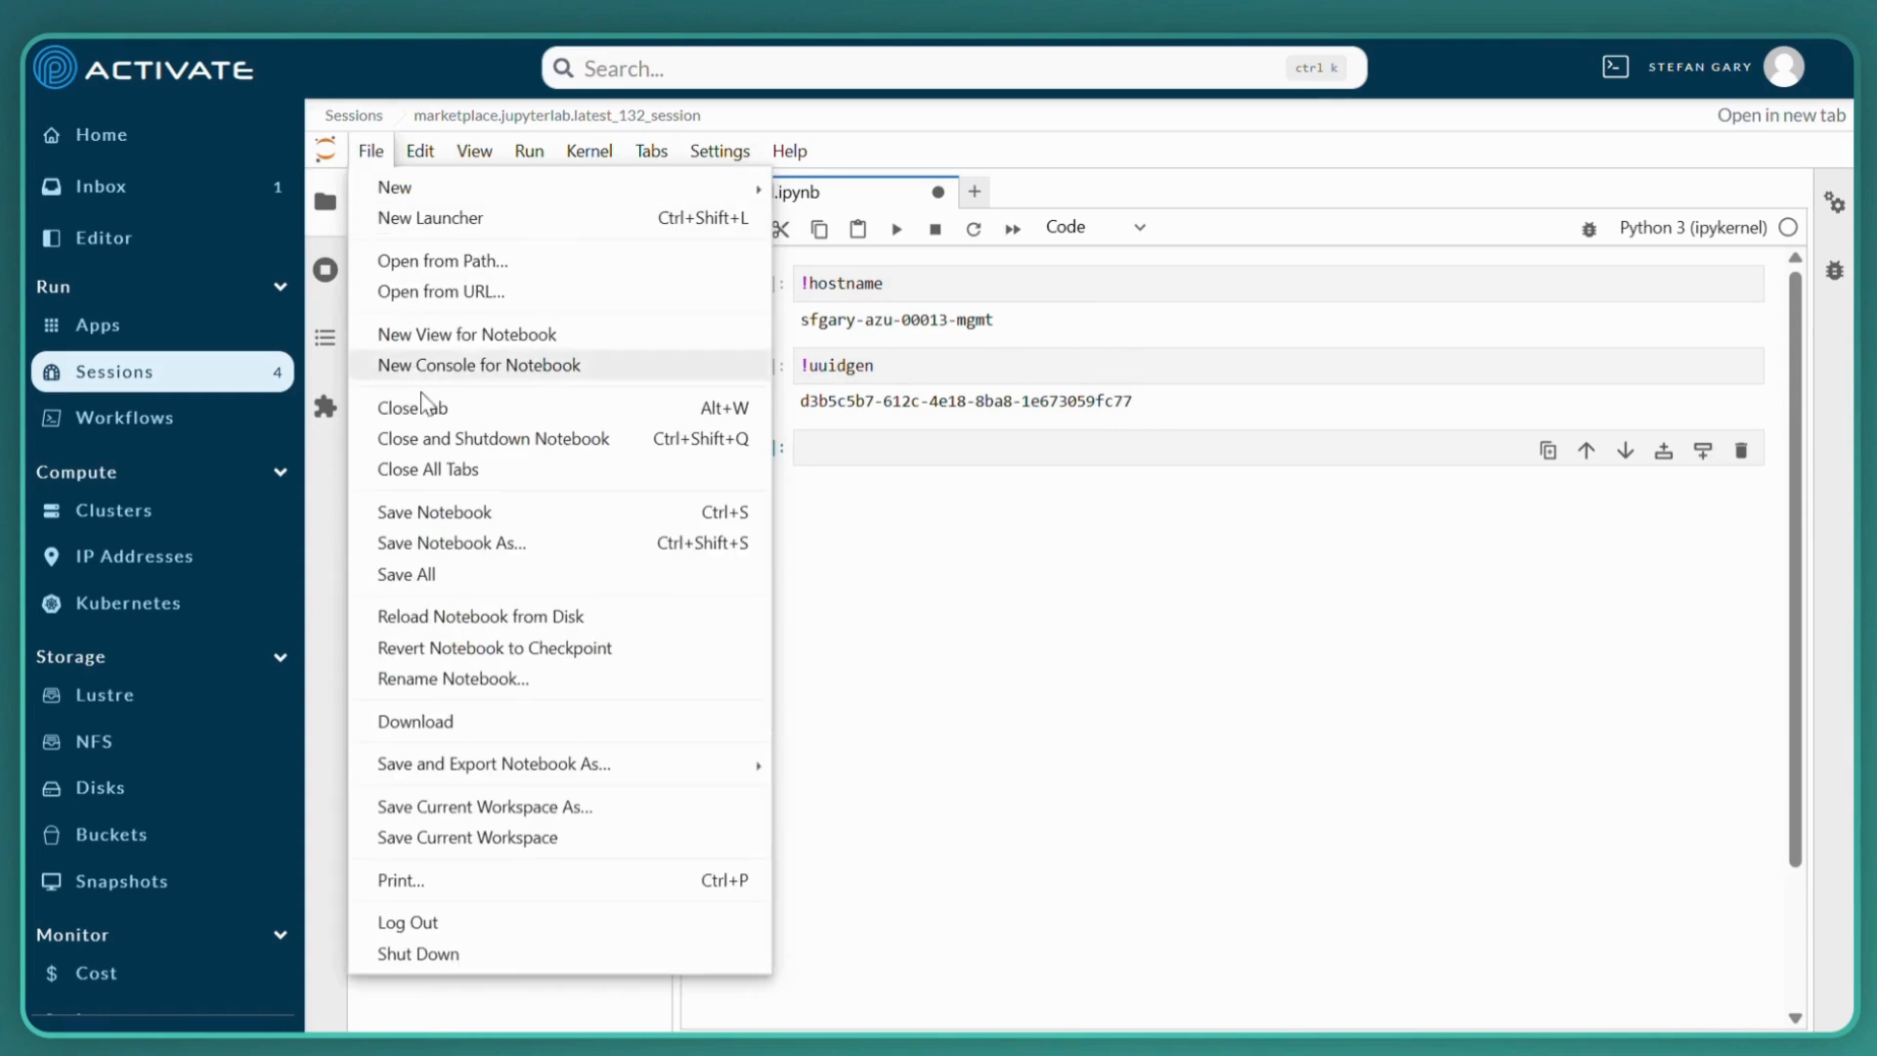
{"action": "left_click", "coordinate": [471, 544]}
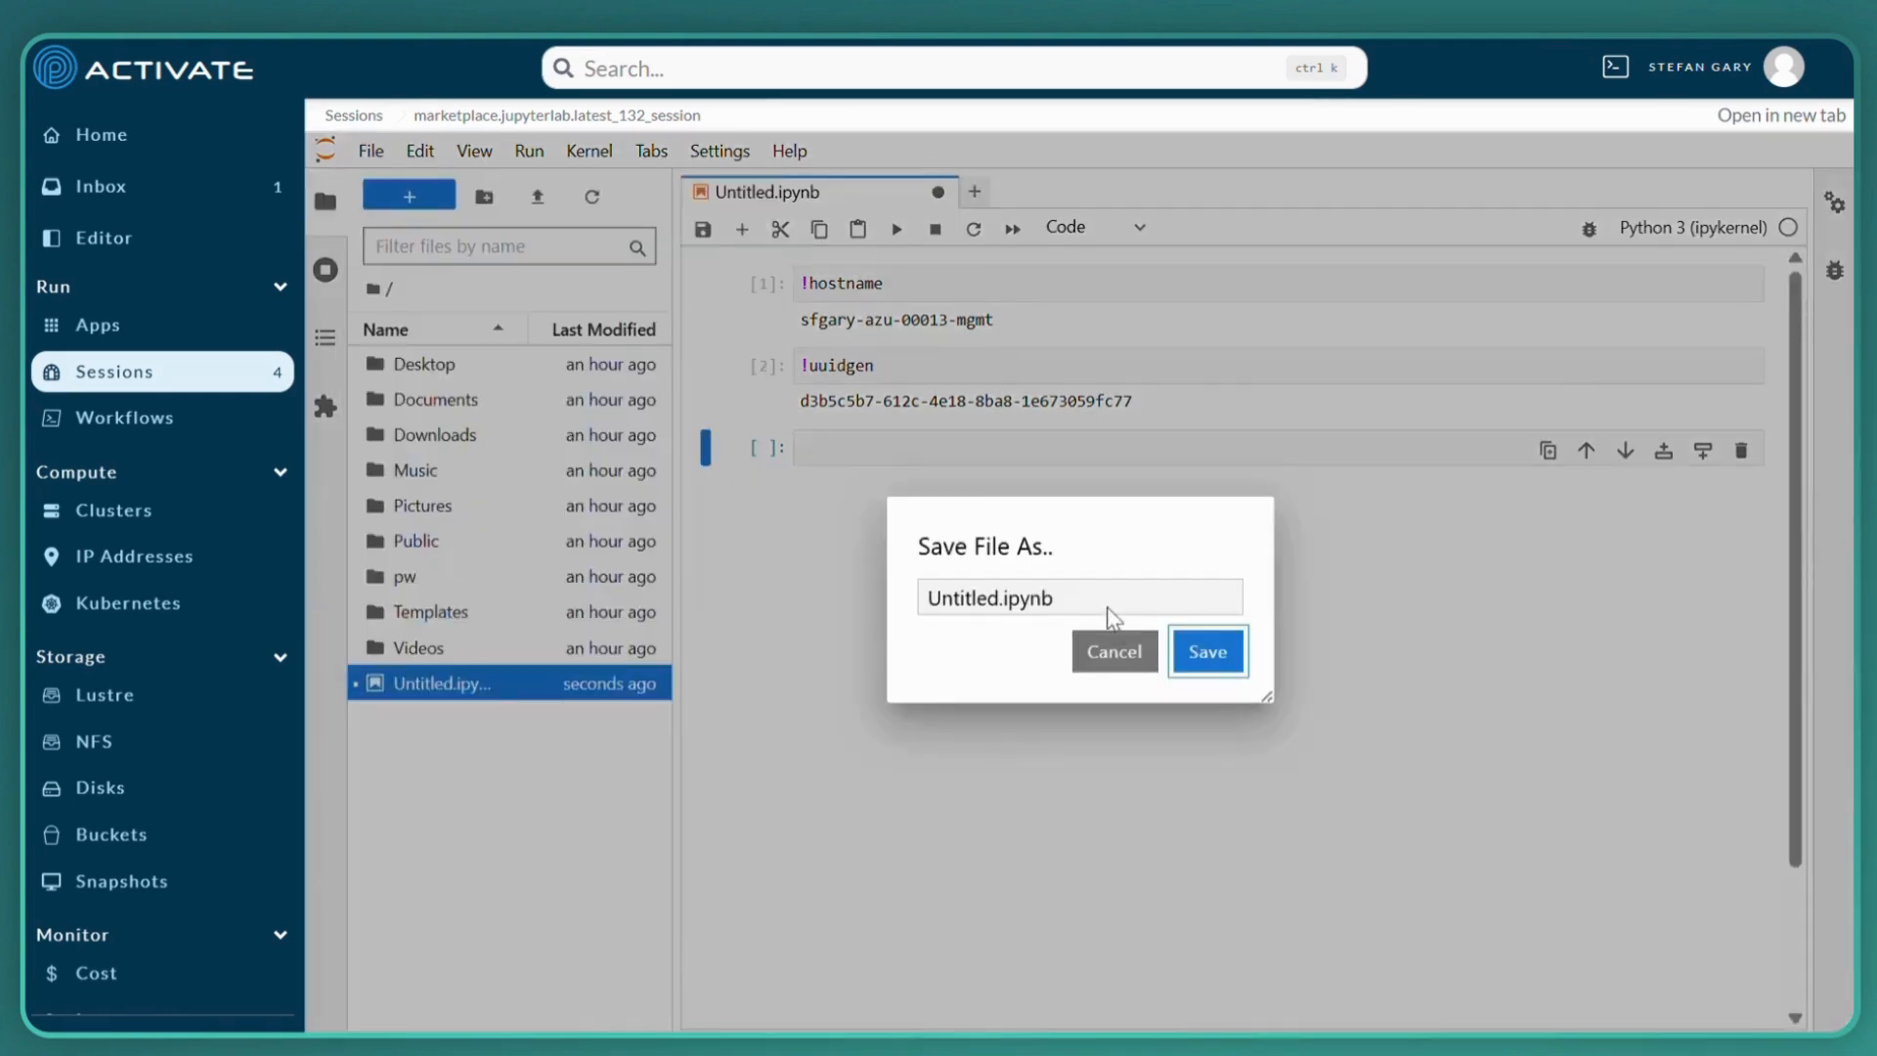
{"action": "left_click", "coordinate": [998, 598]}
{"action": "key", "text": "BackSpace"}
{"action": "key", "text": "BackSpace"}
{"action": "key", "text": "BackSpace"}
{"action": "key", "text": "BackSpace"}
{"action": "key", "text": "BackSpace"}
{"action": "key", "text": "BackSpace"}
{"action": "key", "text": "BackSpace"}
{"action": "key", "text": "BackSpace"}
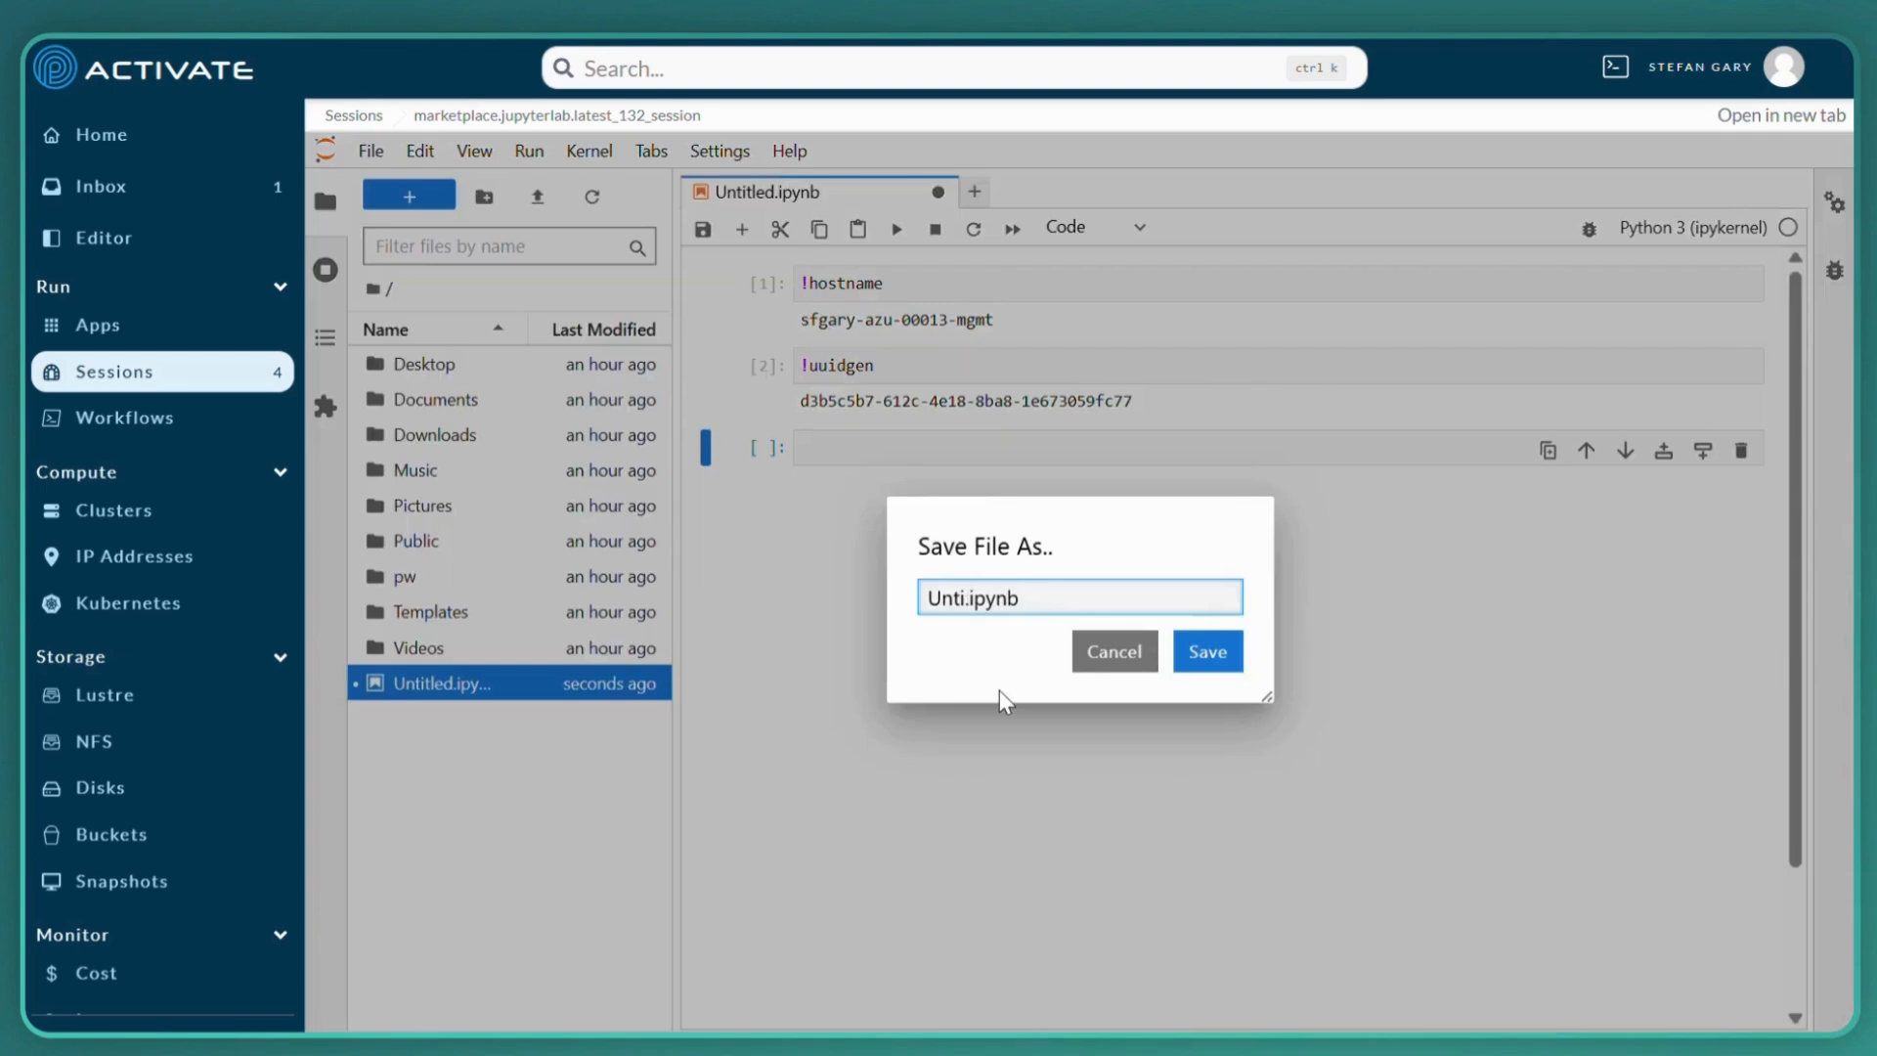
{"action": "type", "text": "demonstration"}
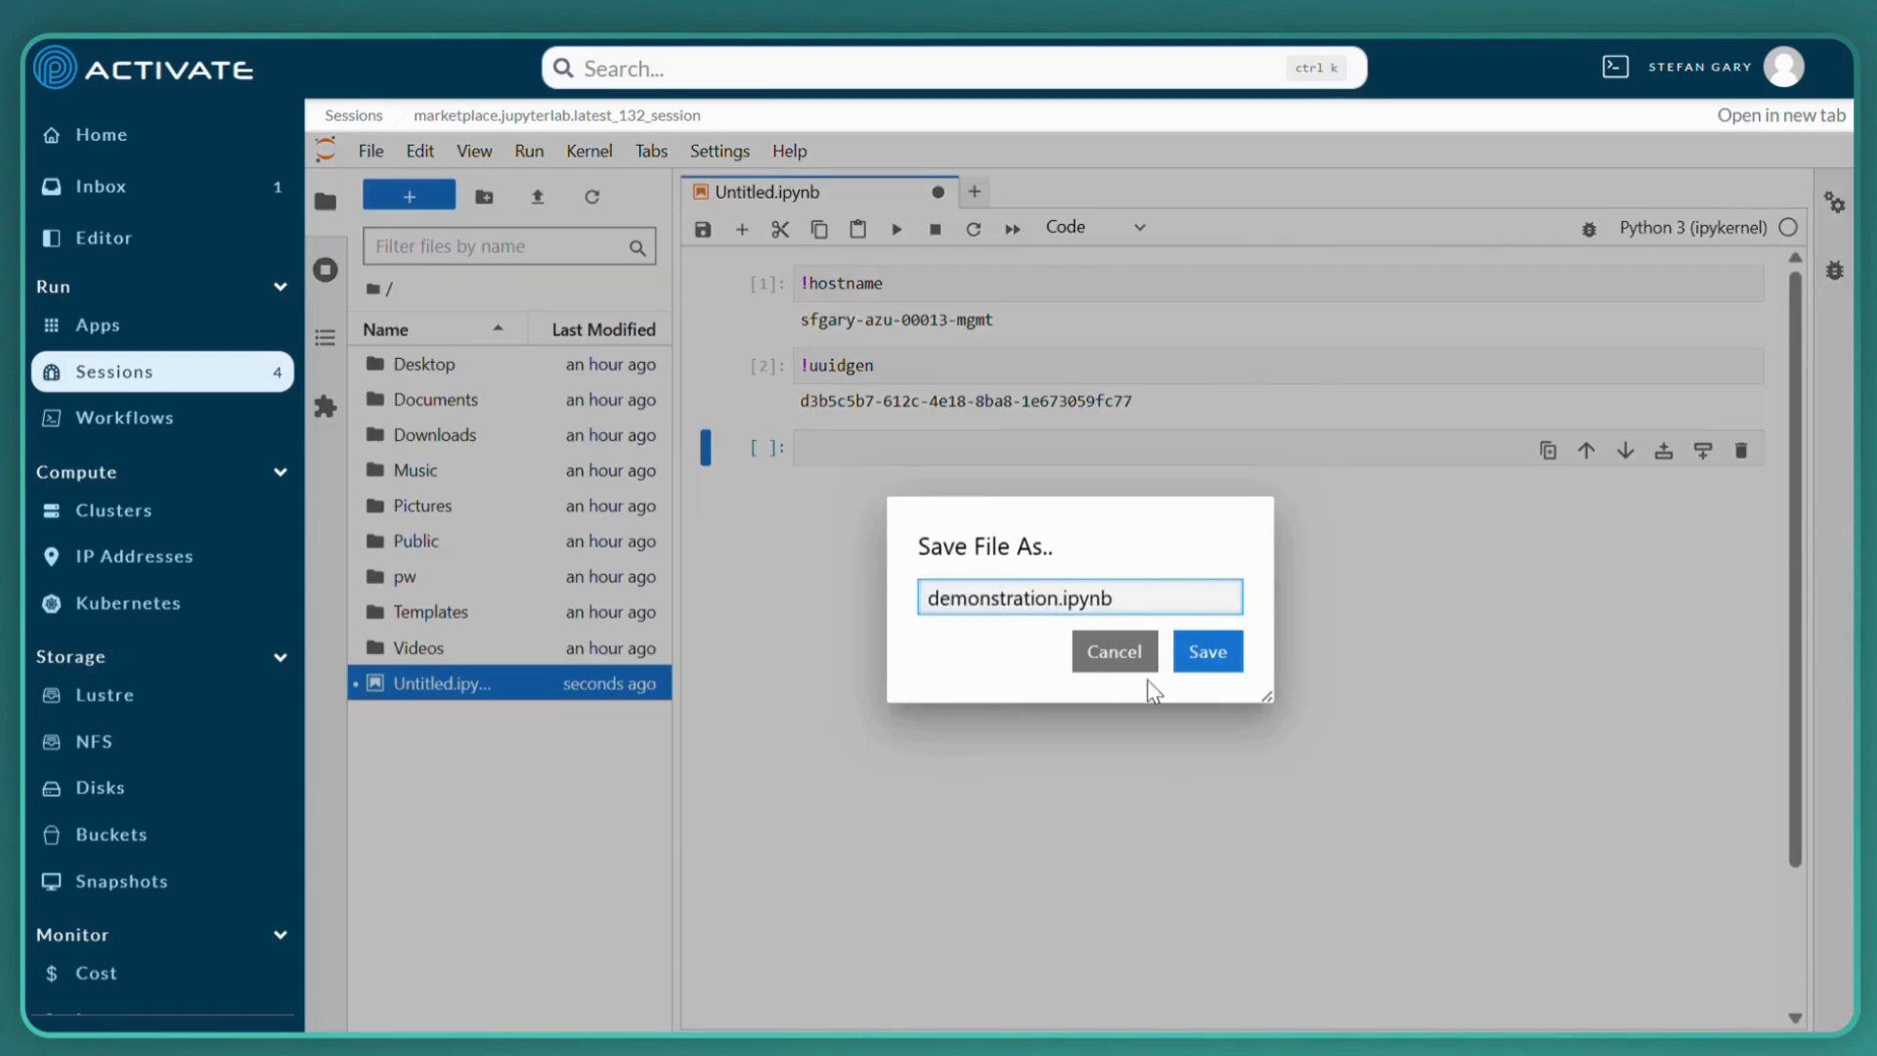
{"action": "left_click", "coordinate": [1234, 657]}
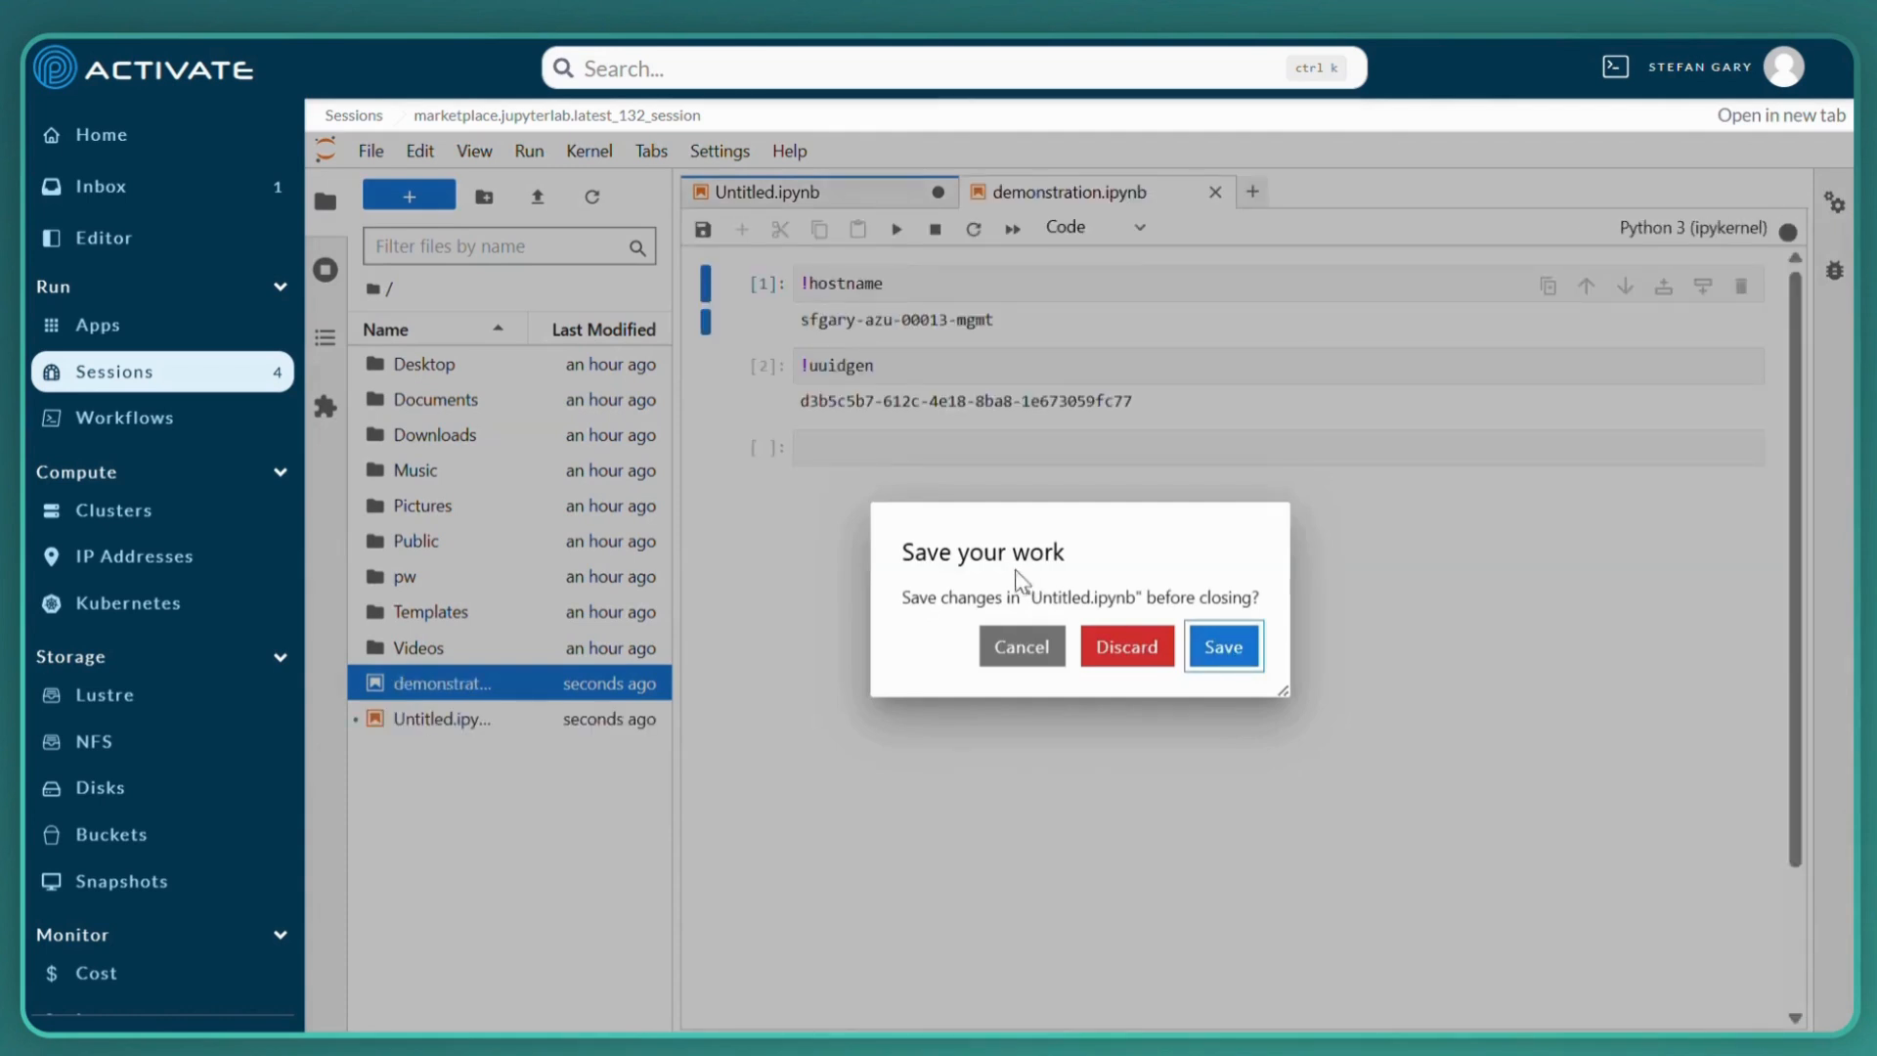
{"action": "left_click", "coordinate": [1126, 657]}
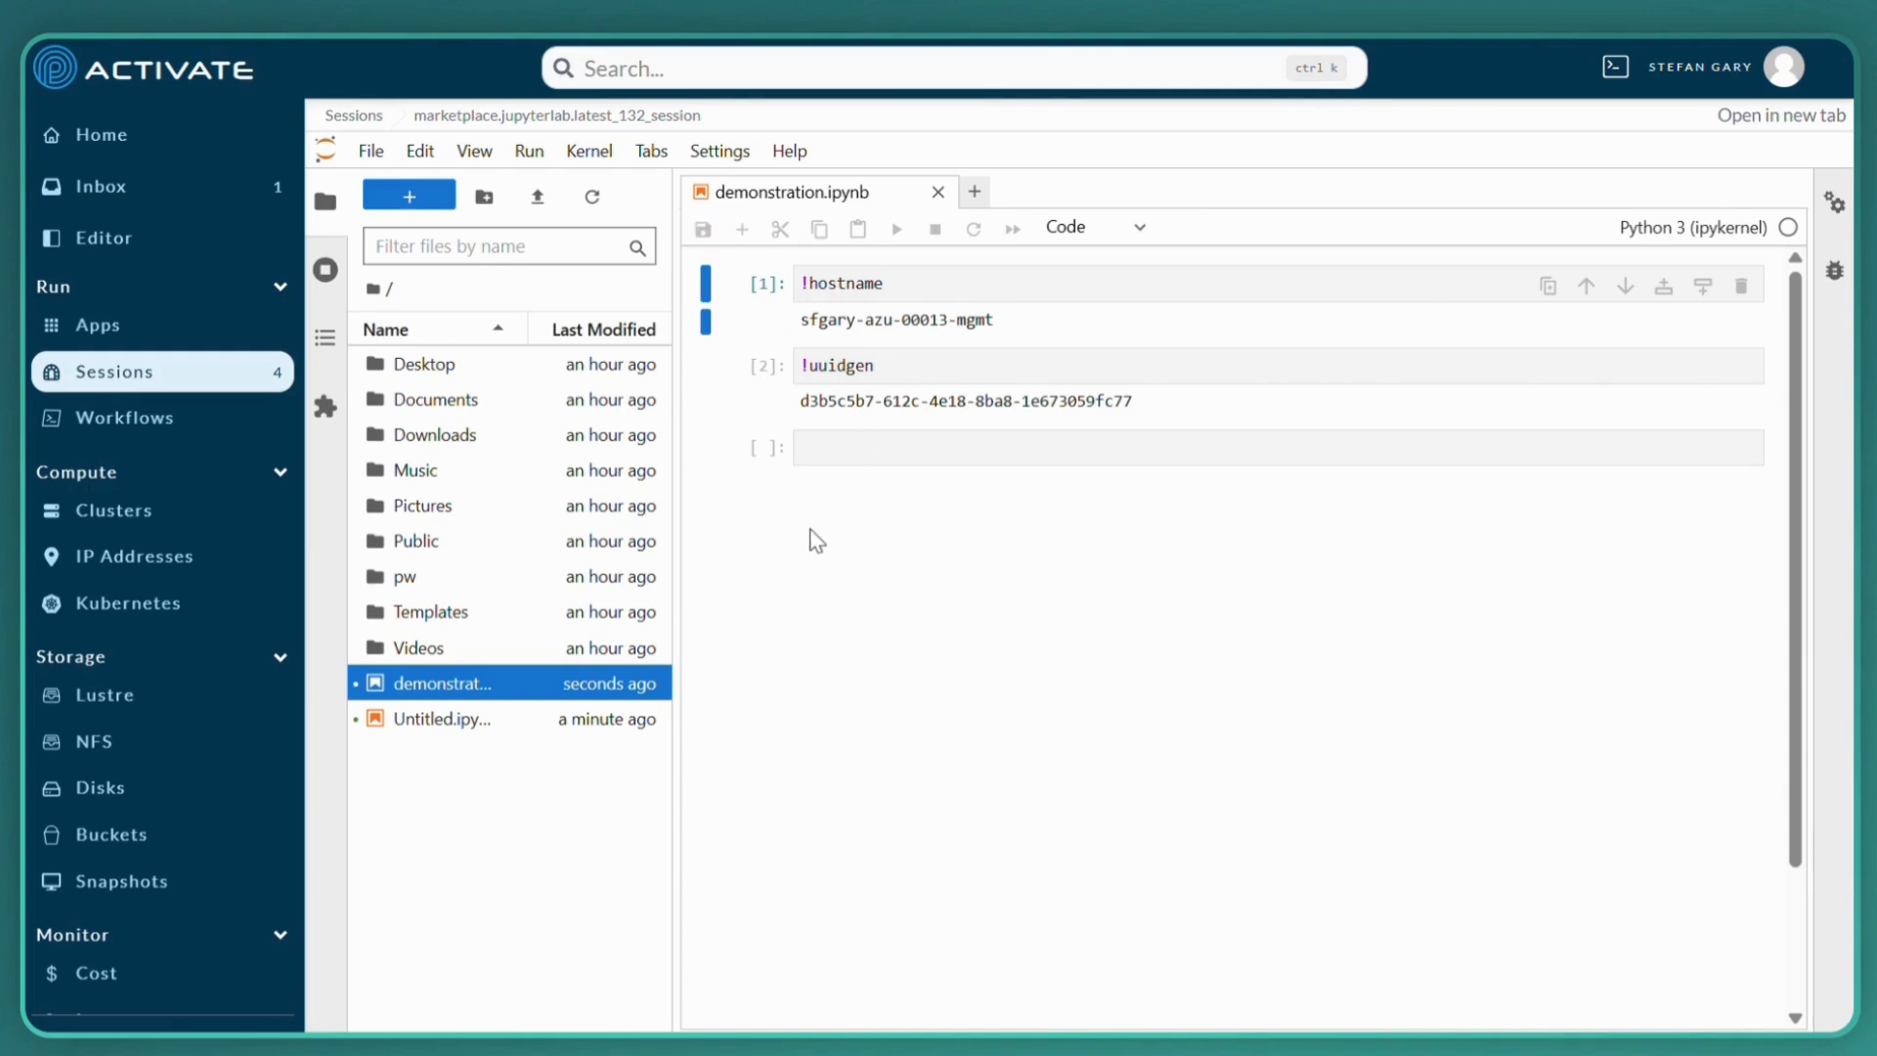
Switch to the workspace editor and clear its terminal
{"action": "left_click", "coordinate": [110, 145]}
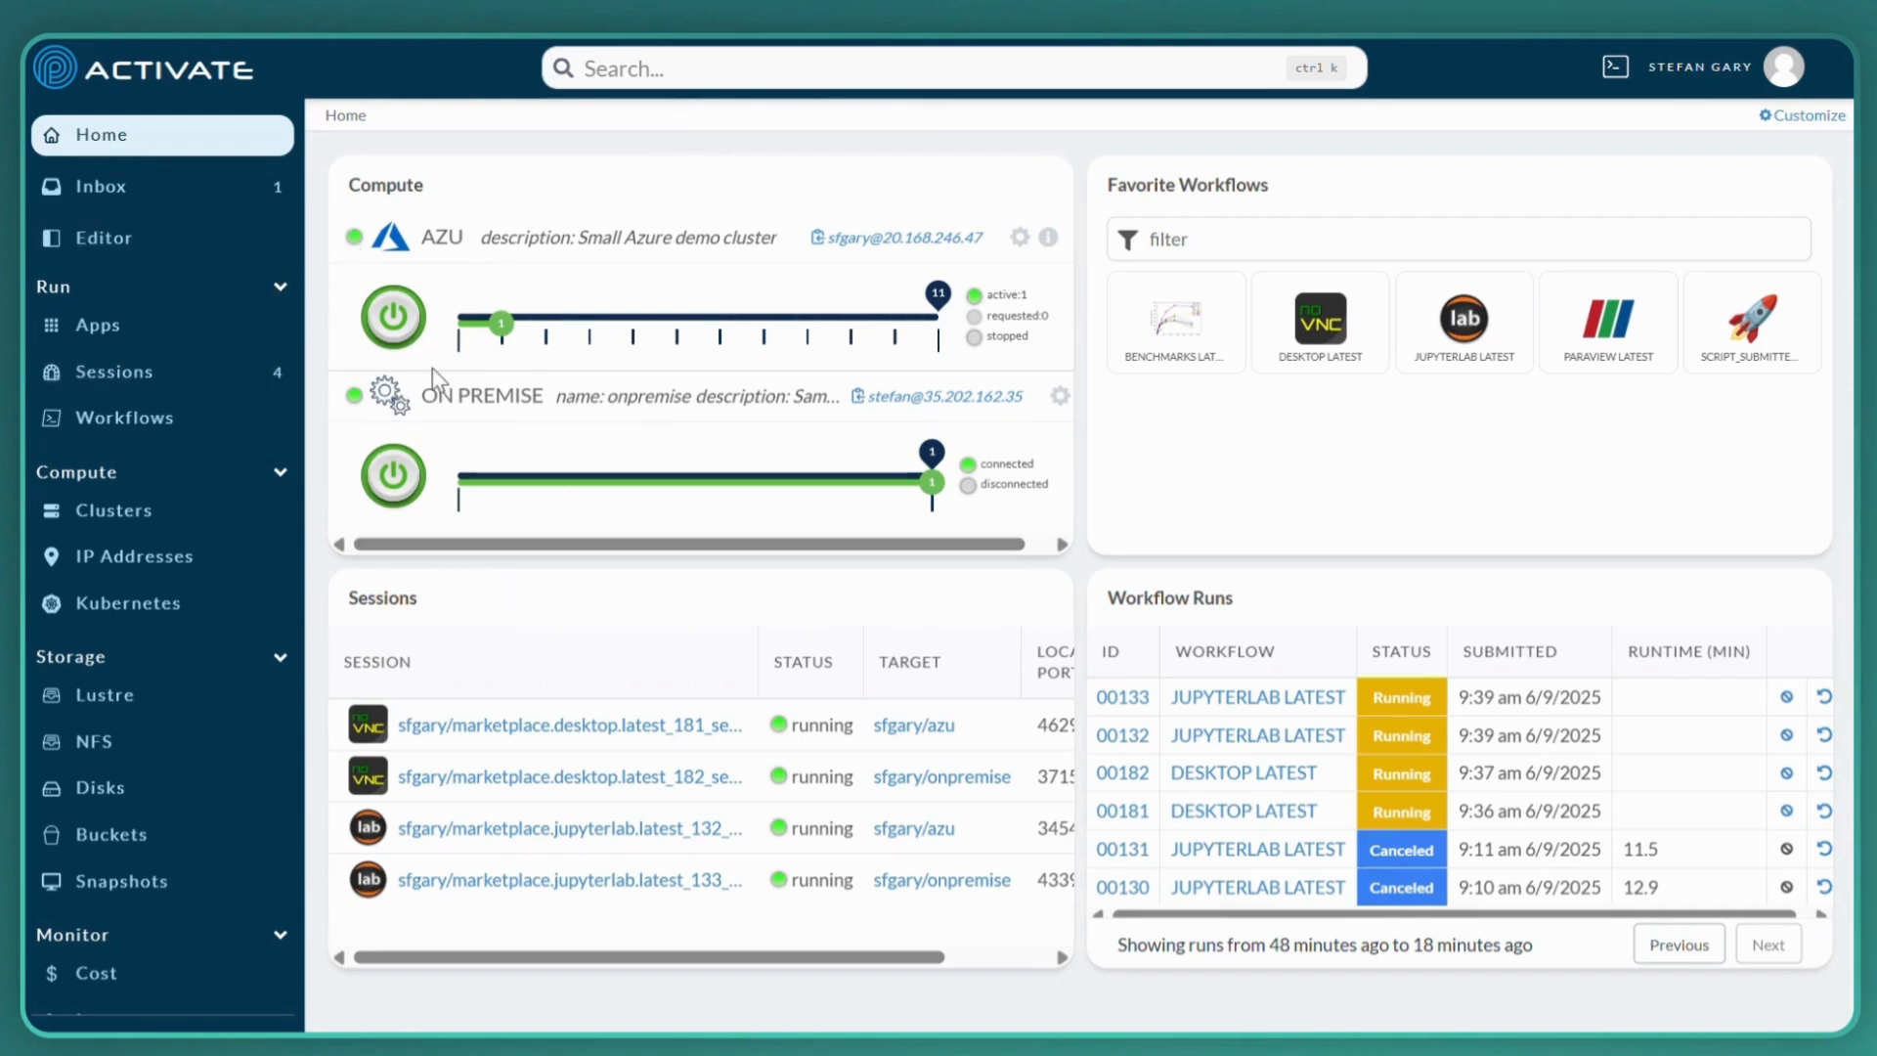
{"action": "left_click", "coordinate": [98, 251]}
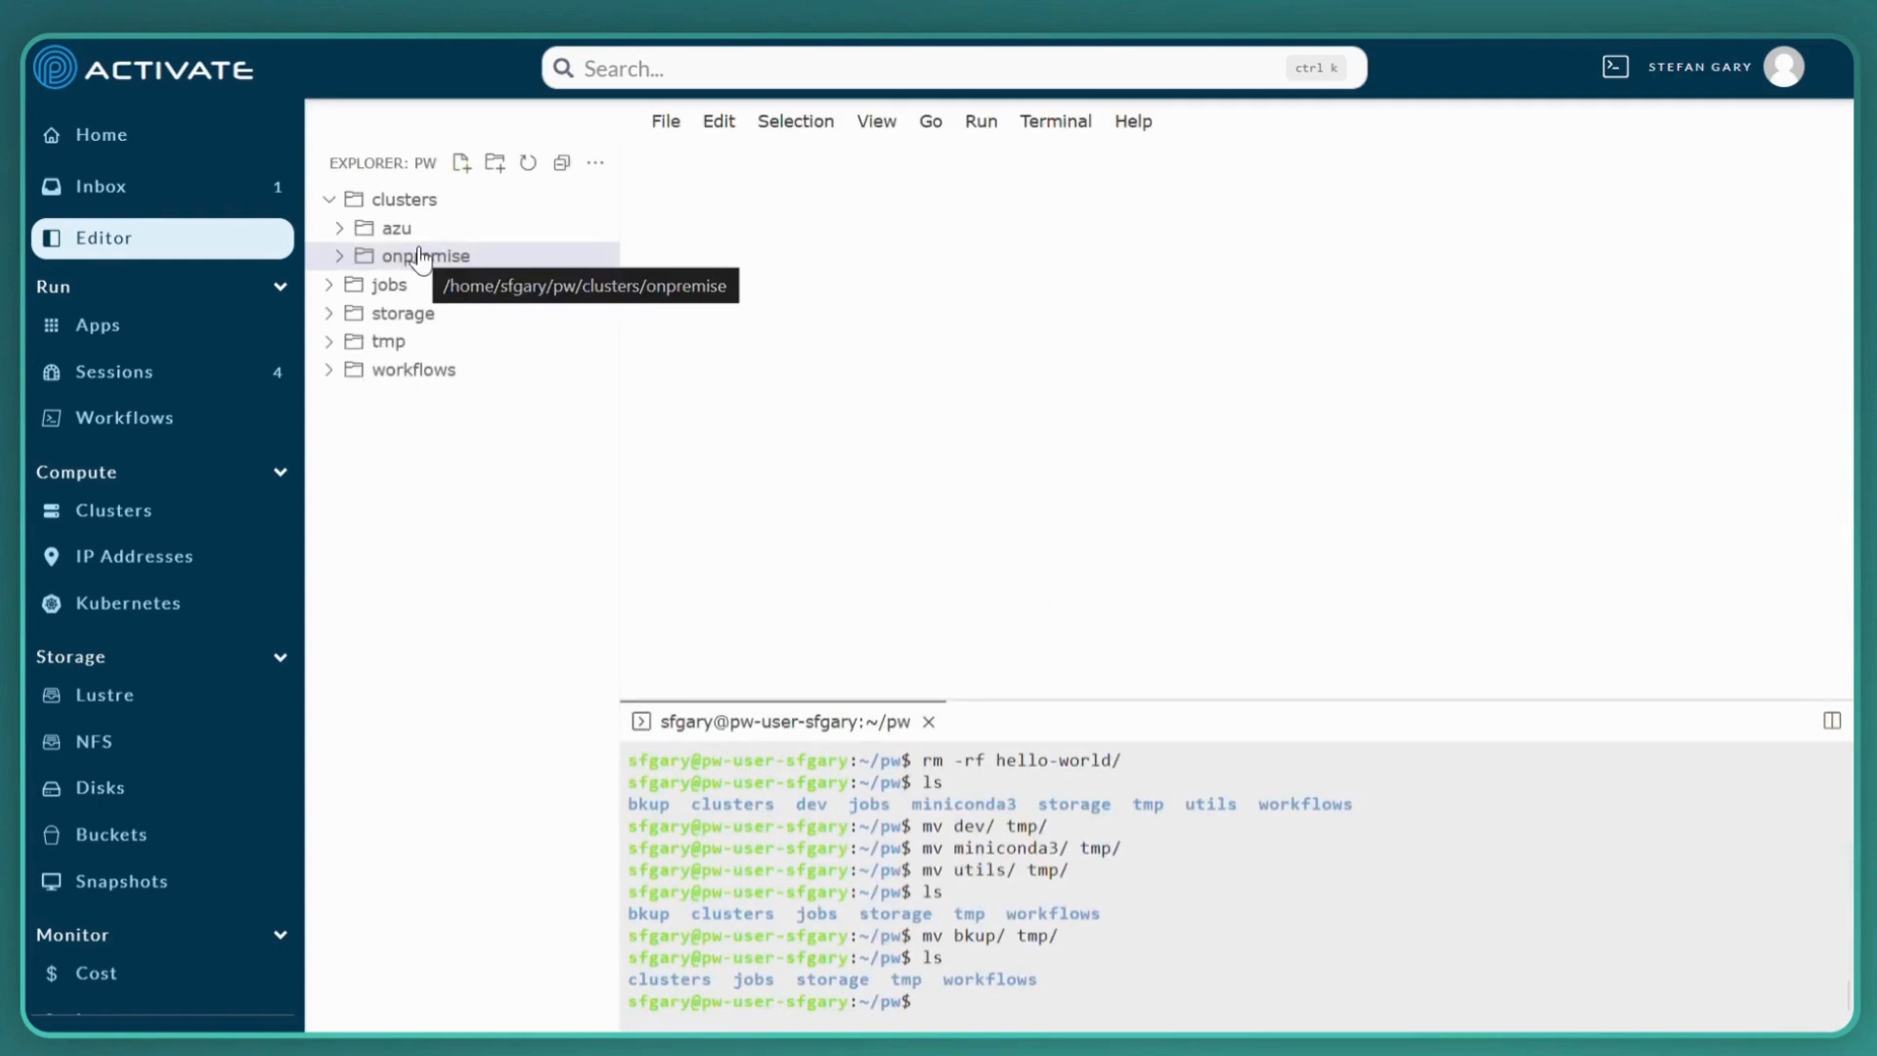
{"action": "left_click", "coordinate": [948, 1007]}
{"action": "type", "text": "clear"}
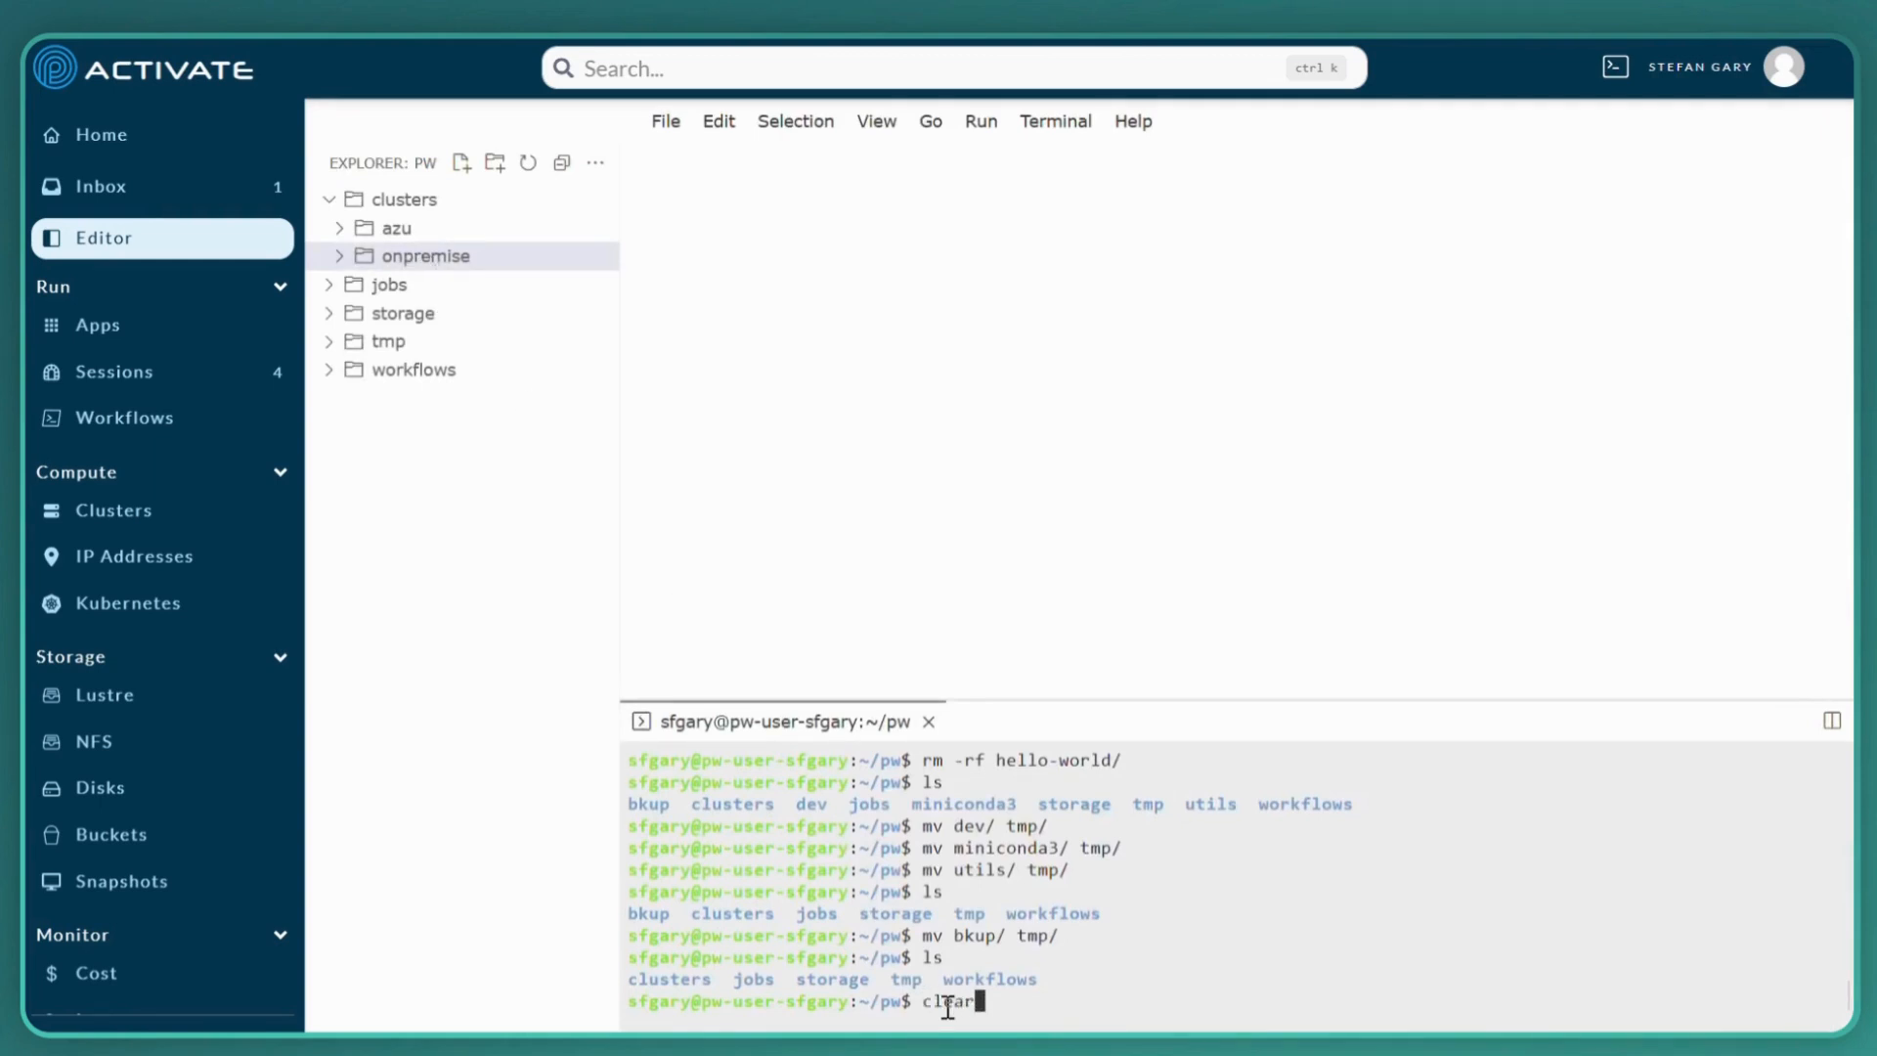
{"action": "key", "text": "Return"}
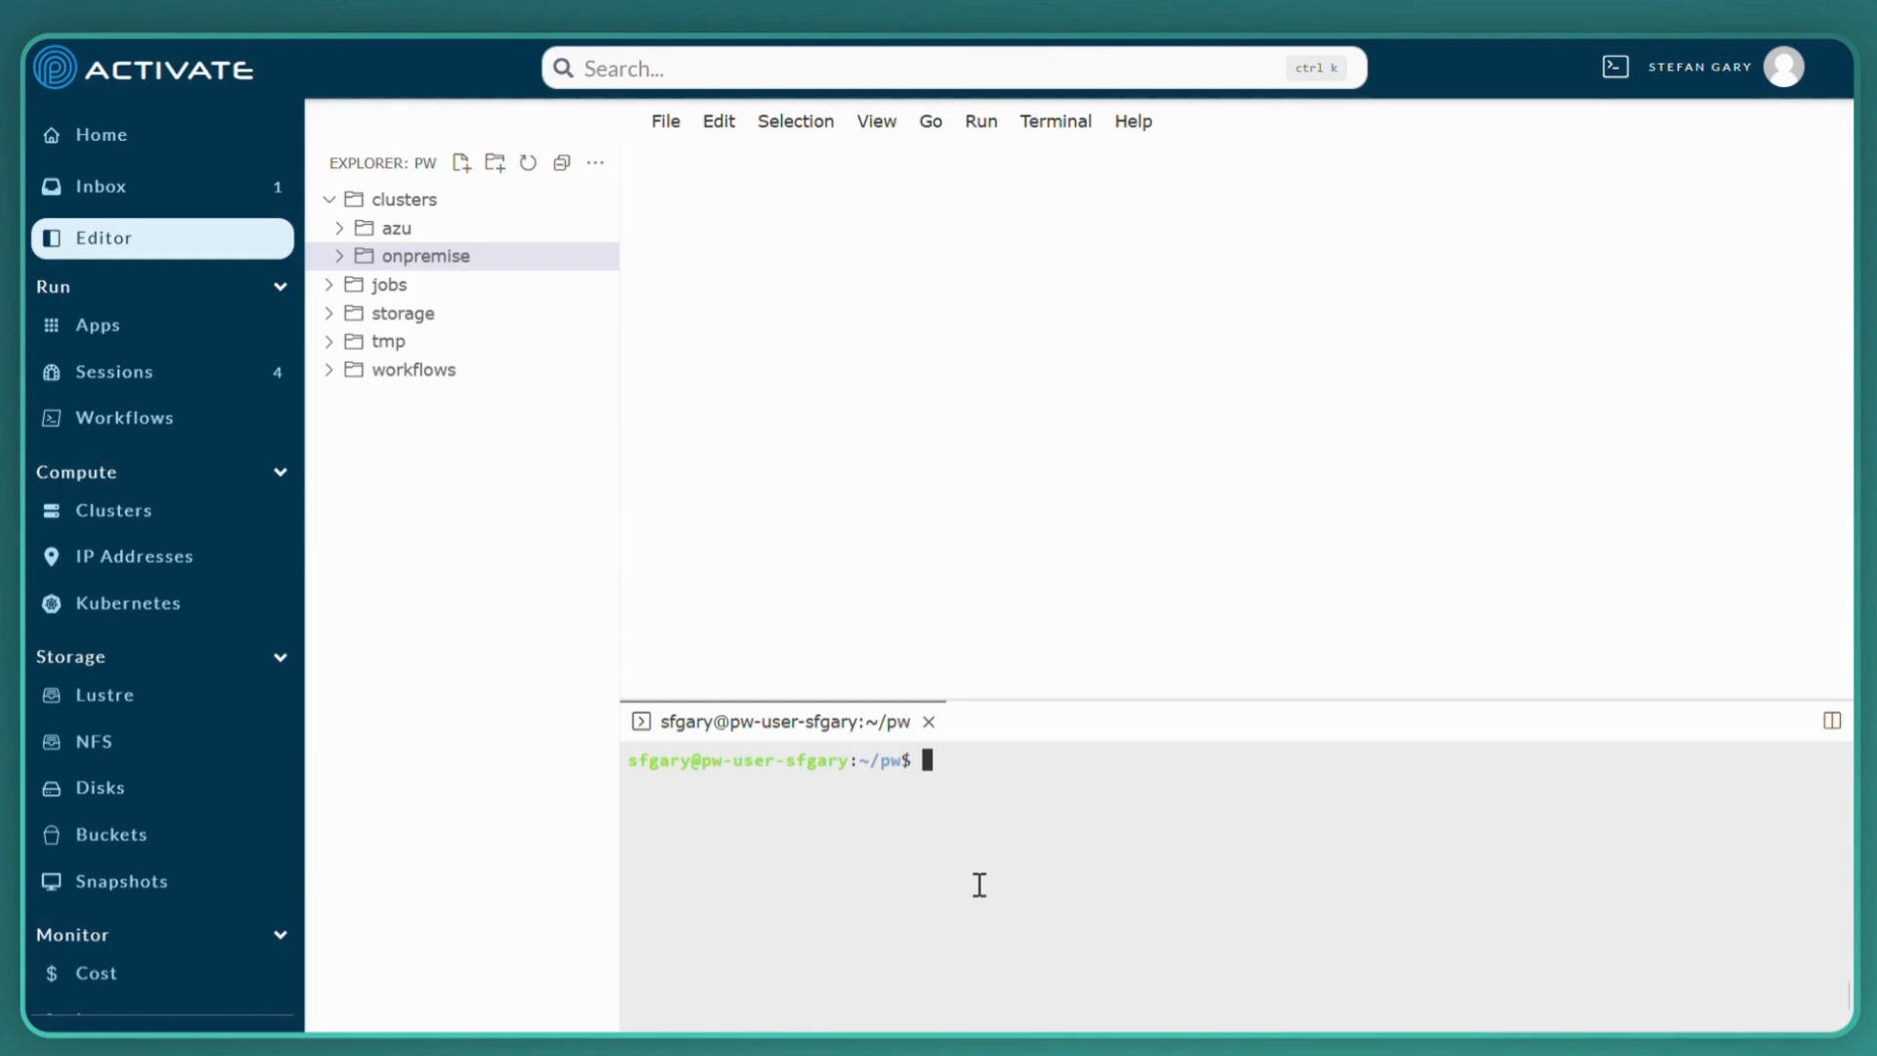
List the contents of the workspace folder and of its clusters/ directory in the terminal
{"action": "type", "text": "ls"}
{"action": "key", "text": "Return"}
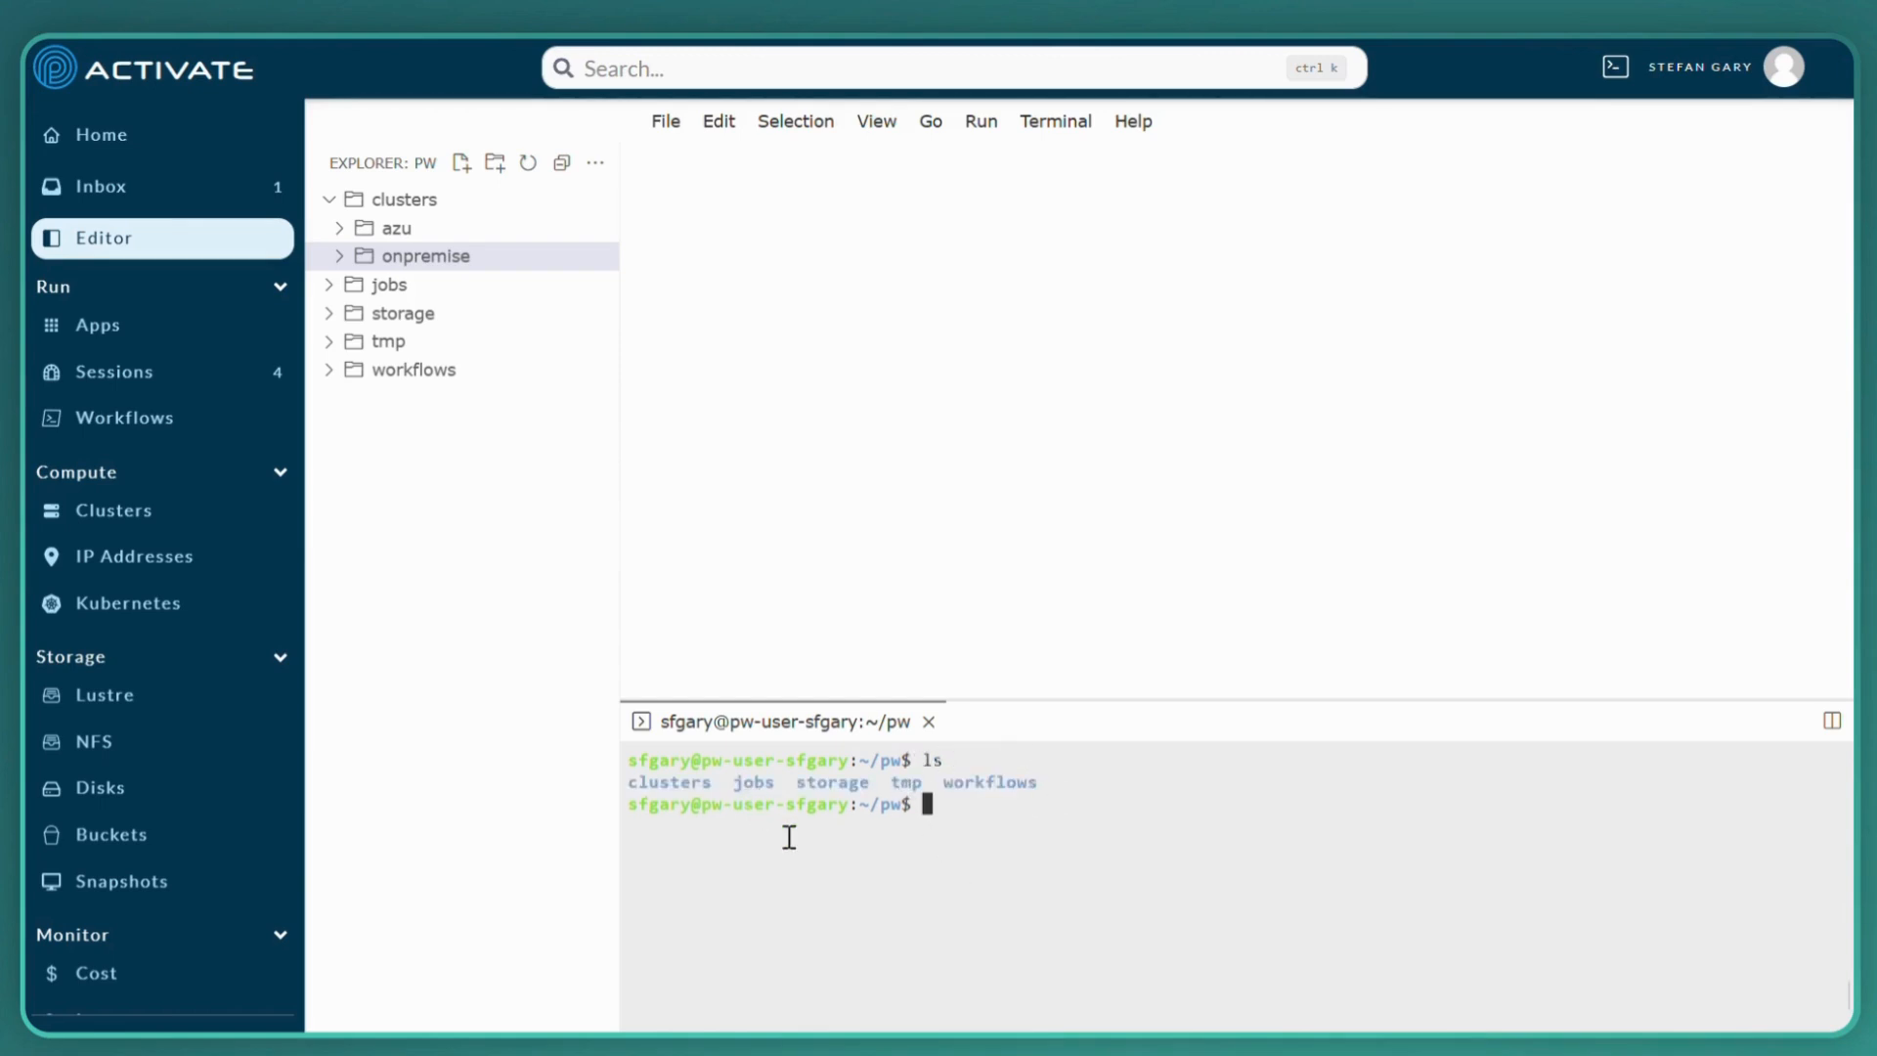
{"action": "type", "text": "ls clusters/"}
{"action": "key", "text": "Return"}
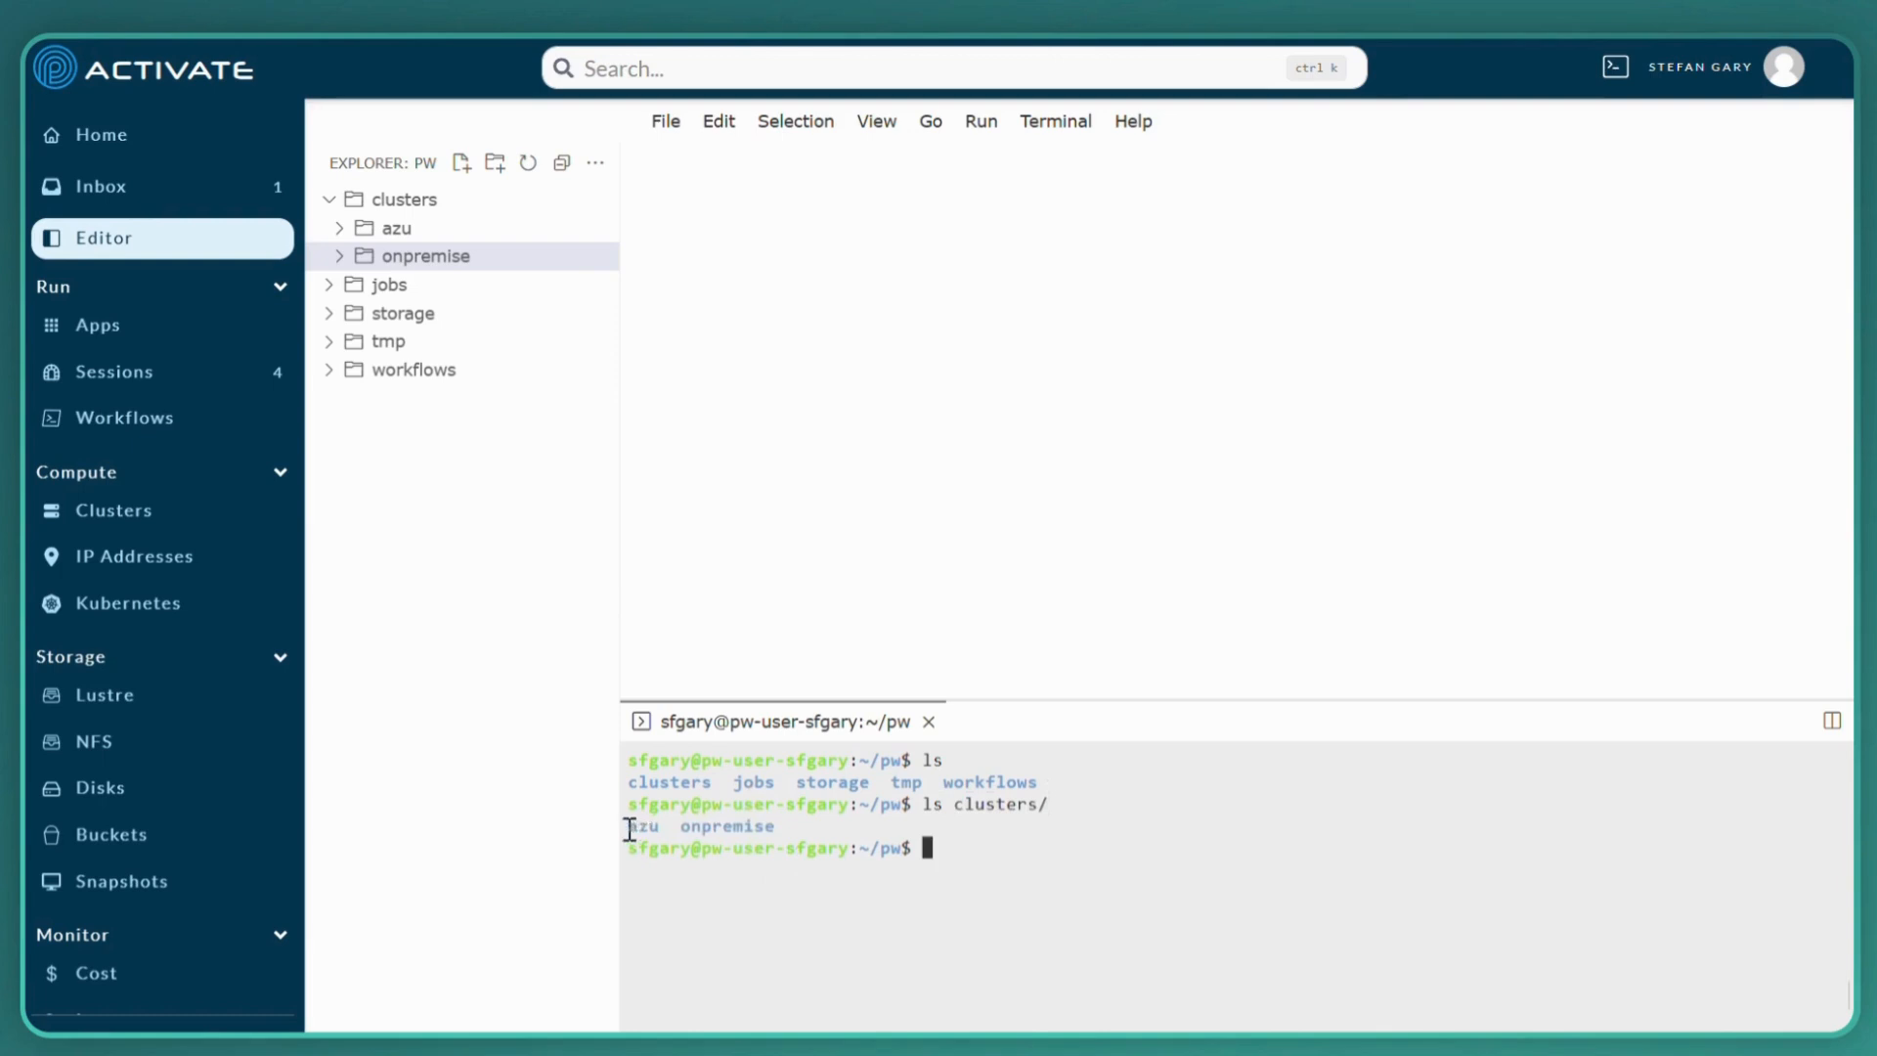
Move demonstration.ipynb from the azu cluster folder into the onpremise cluster folder in the workspace explorer
{"action": "left_click_drag", "start_coordinate": [629, 828], "coordinate": [821, 828]}
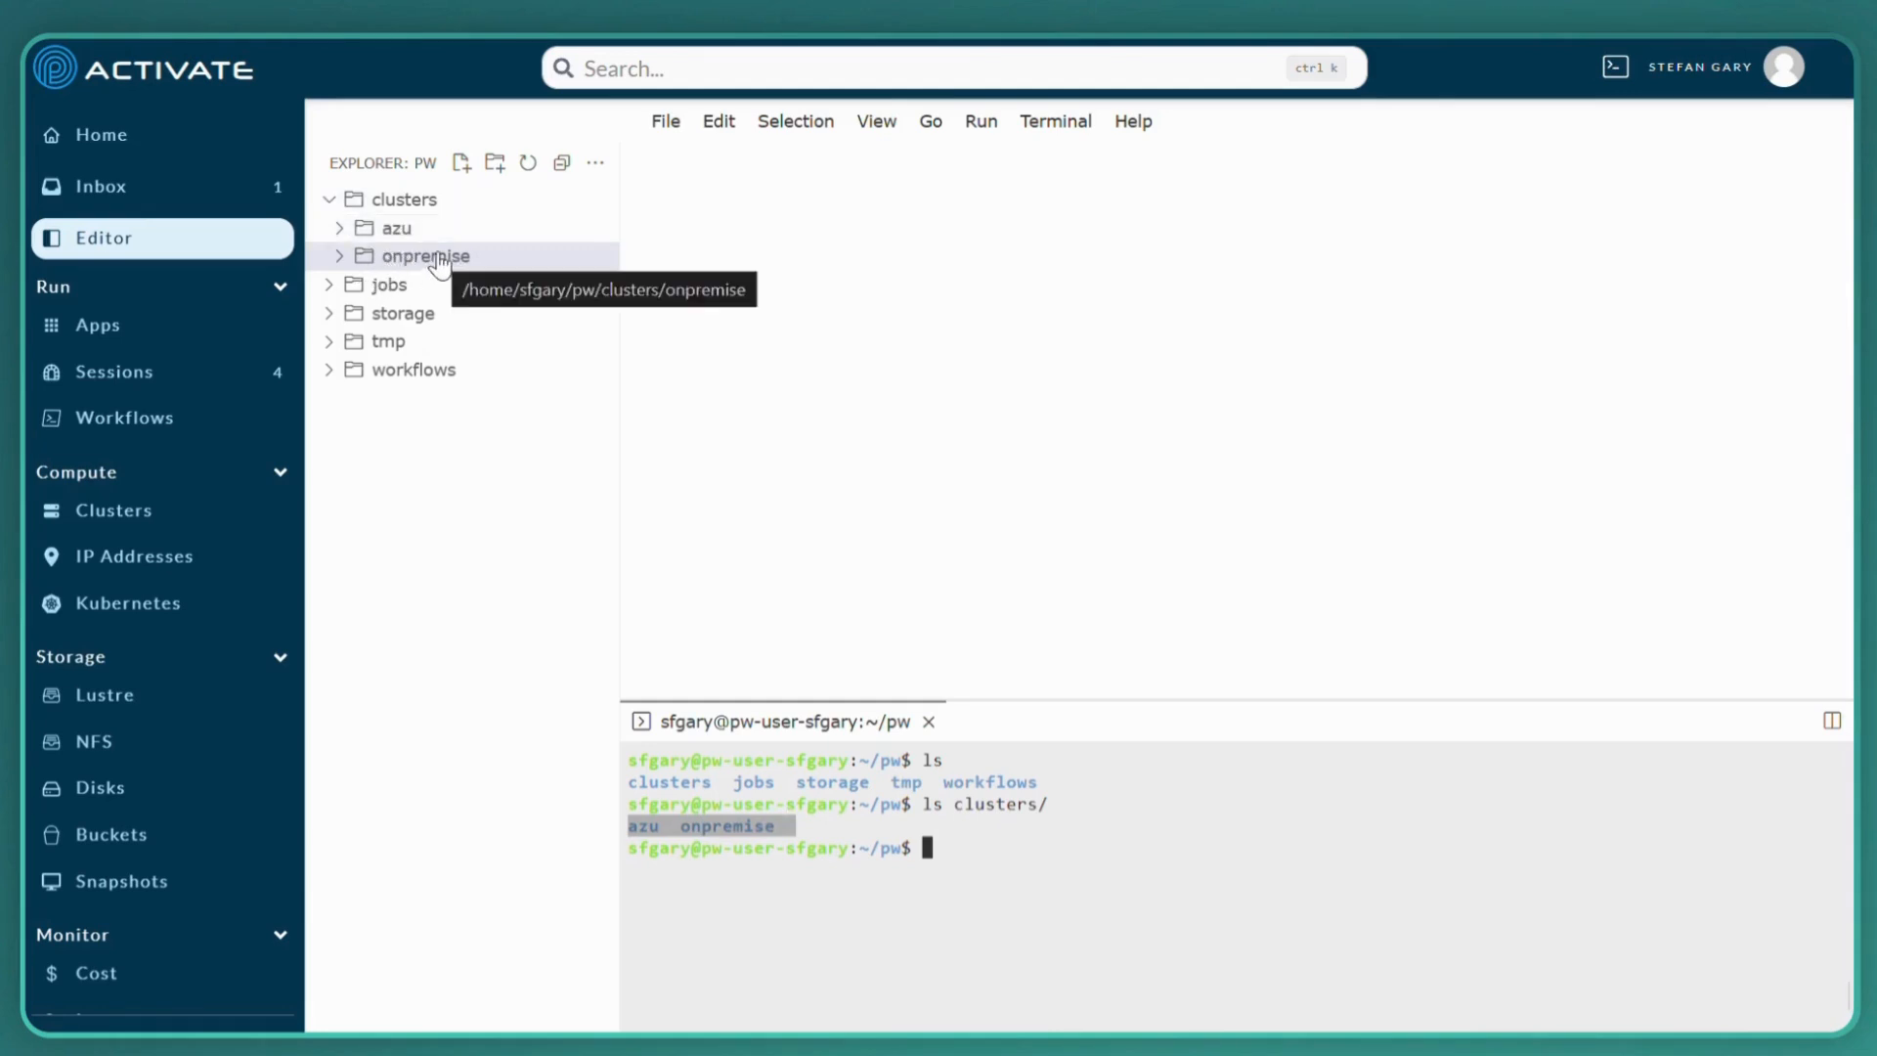
{"action": "left_click", "coordinate": [341, 234]}
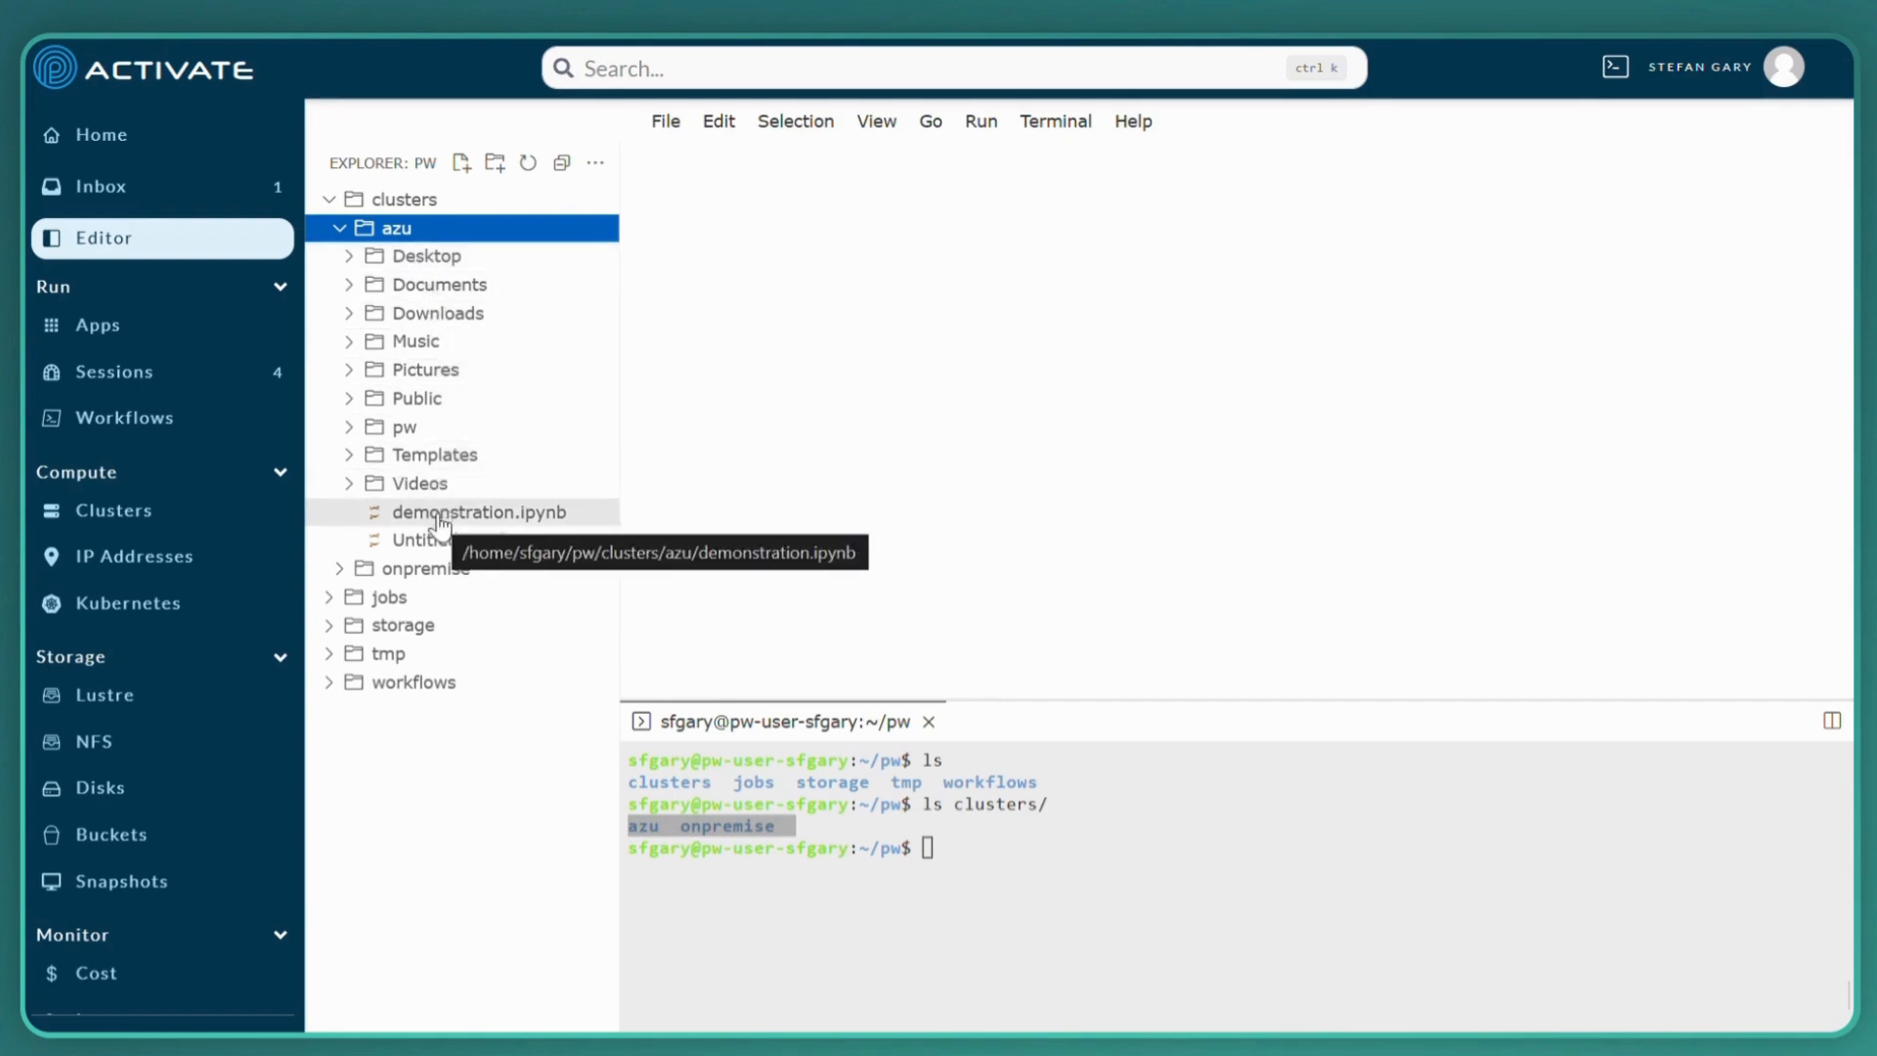
{"action": "left_click", "coordinate": [340, 571]}
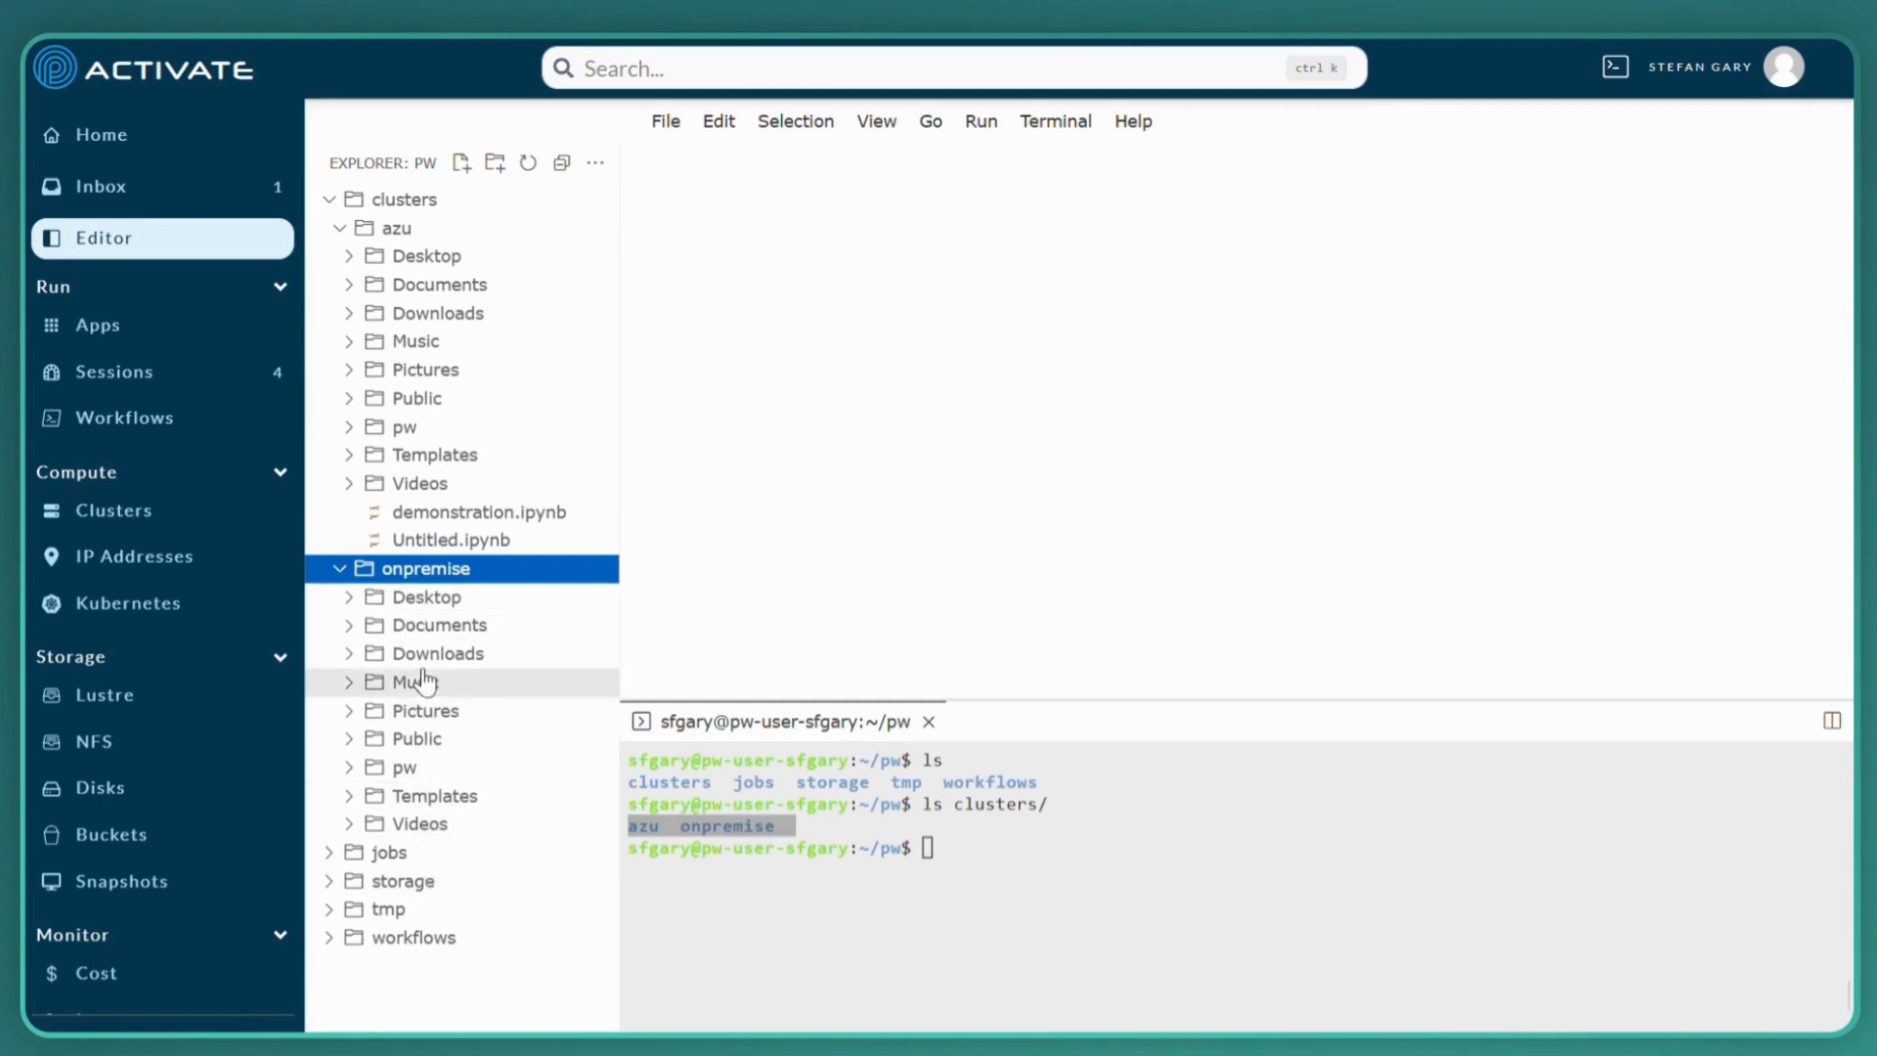
{"action": "left_click_drag", "start_coordinate": [463, 521], "coordinate": [475, 586]}
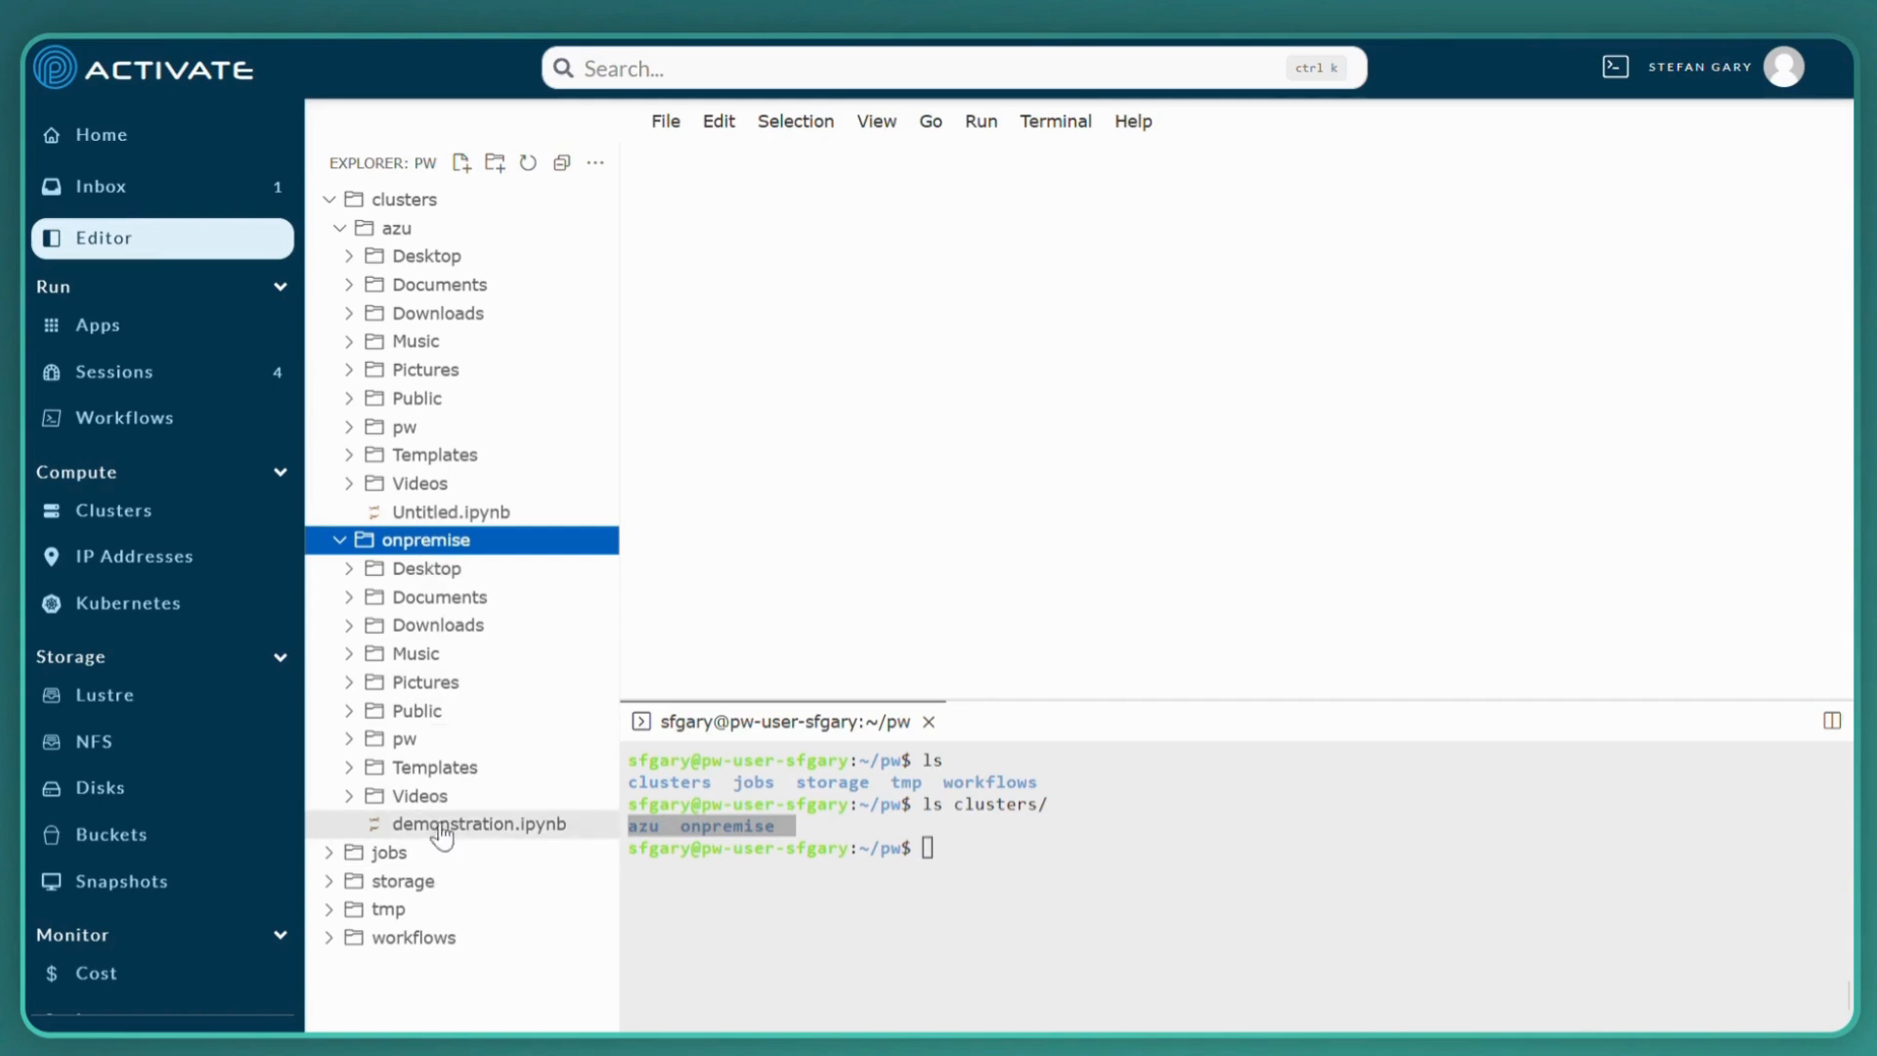
Open demonstration.ipynb in the JupyterLab session running on the onpremise cluster, declining the Jupyter news offer
{"action": "left_click", "coordinate": [102, 136]}
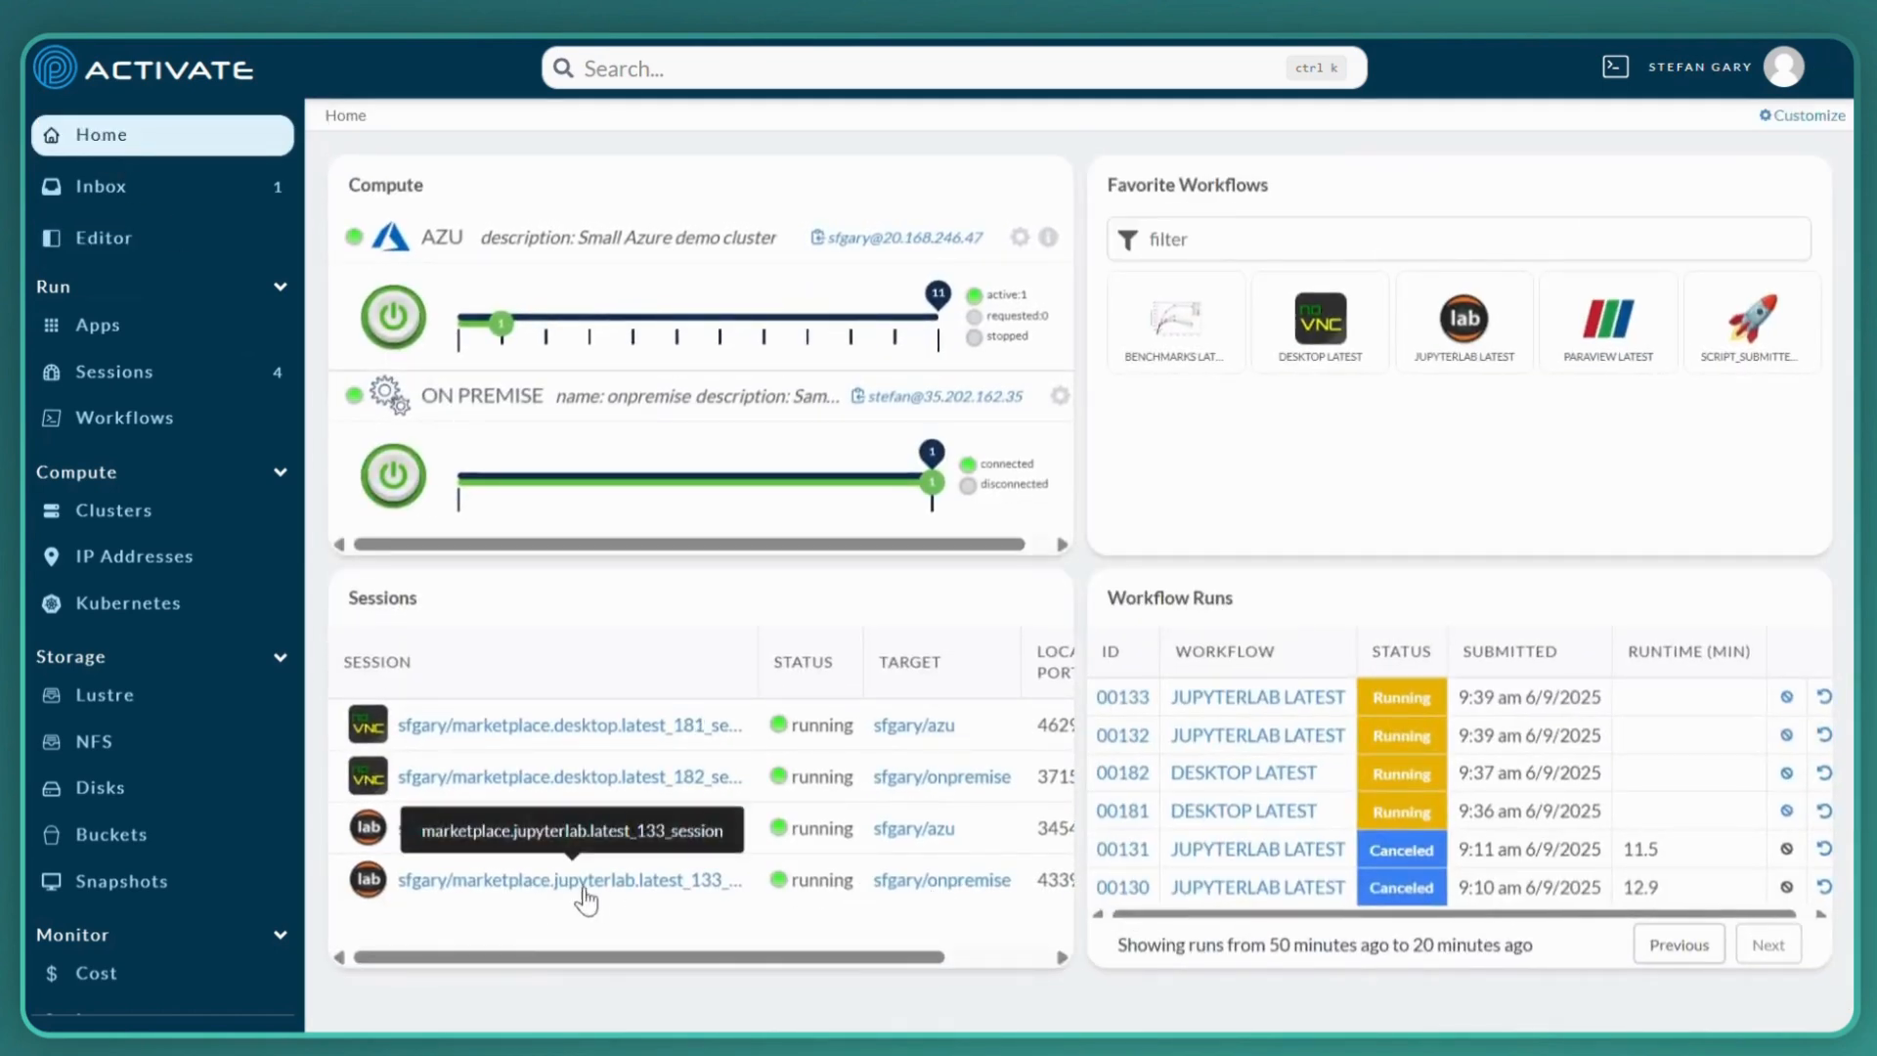
{"action": "left_click", "coordinate": [513, 885]}
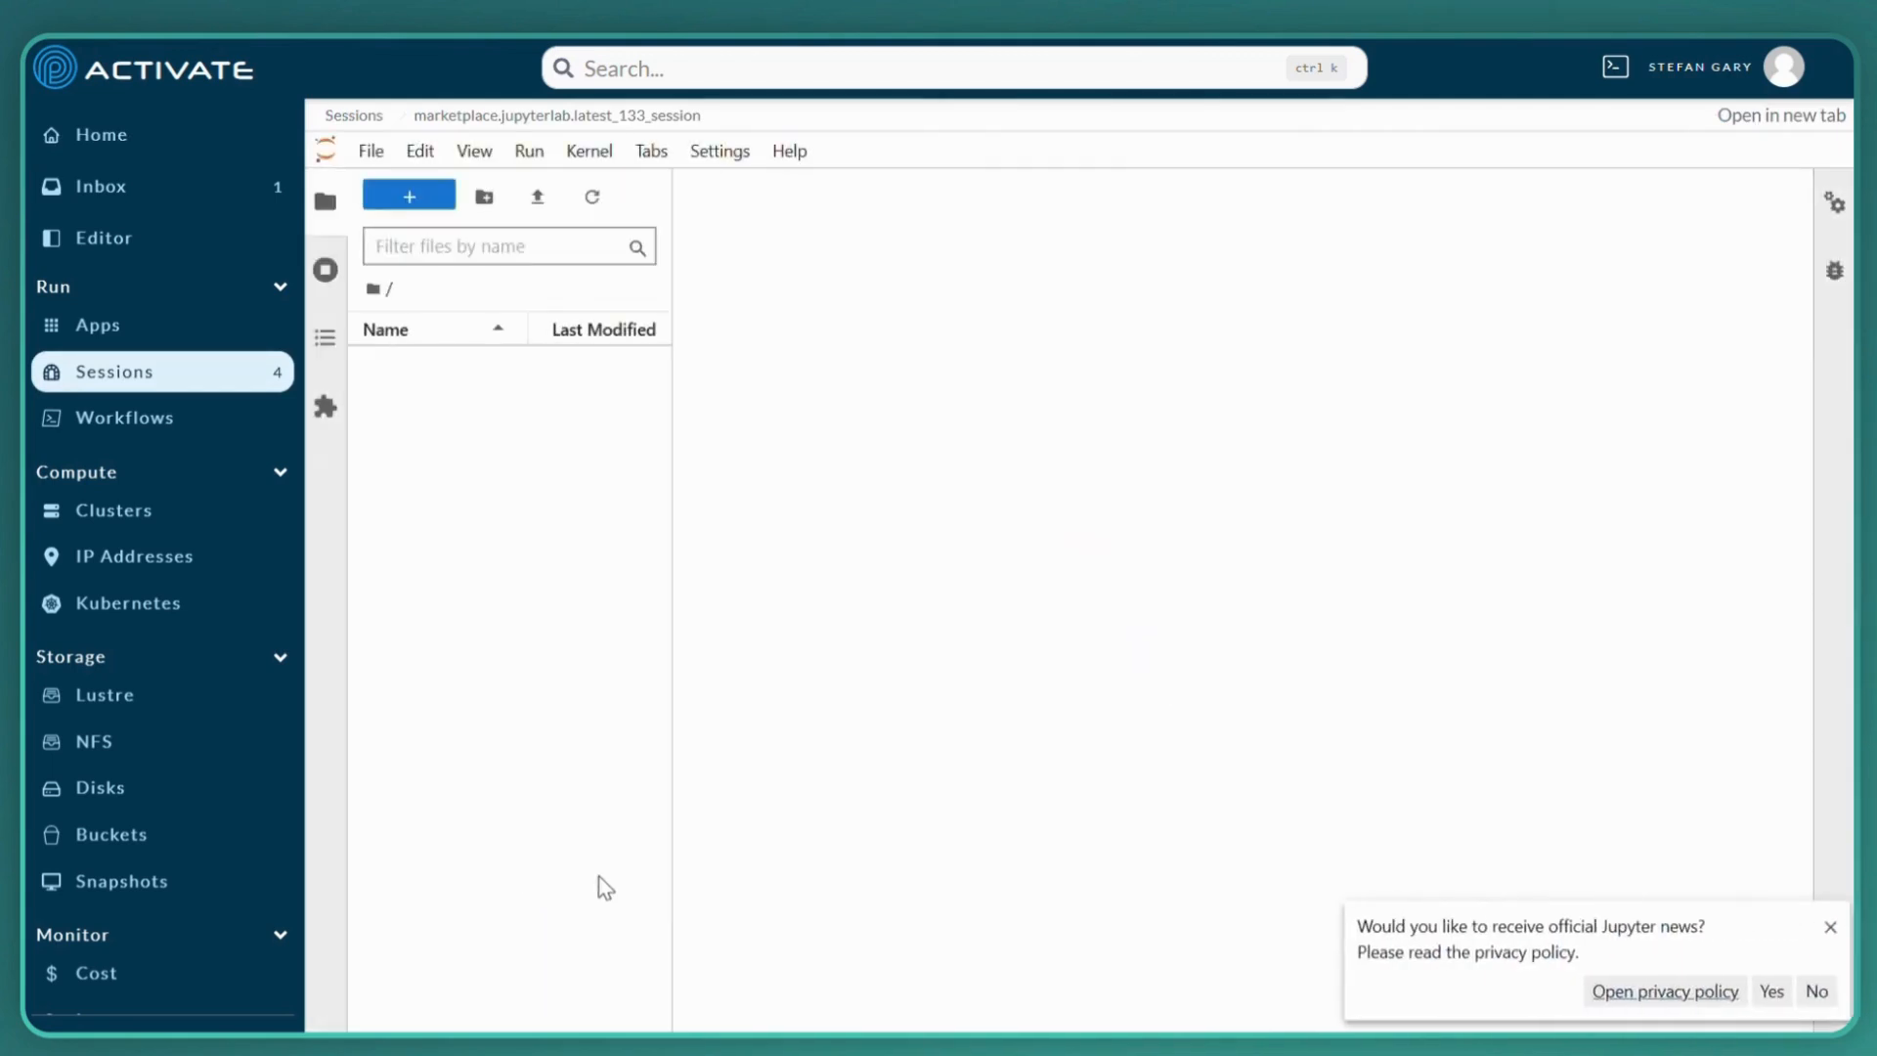
{"action": "left_click", "coordinate": [1797, 990]}
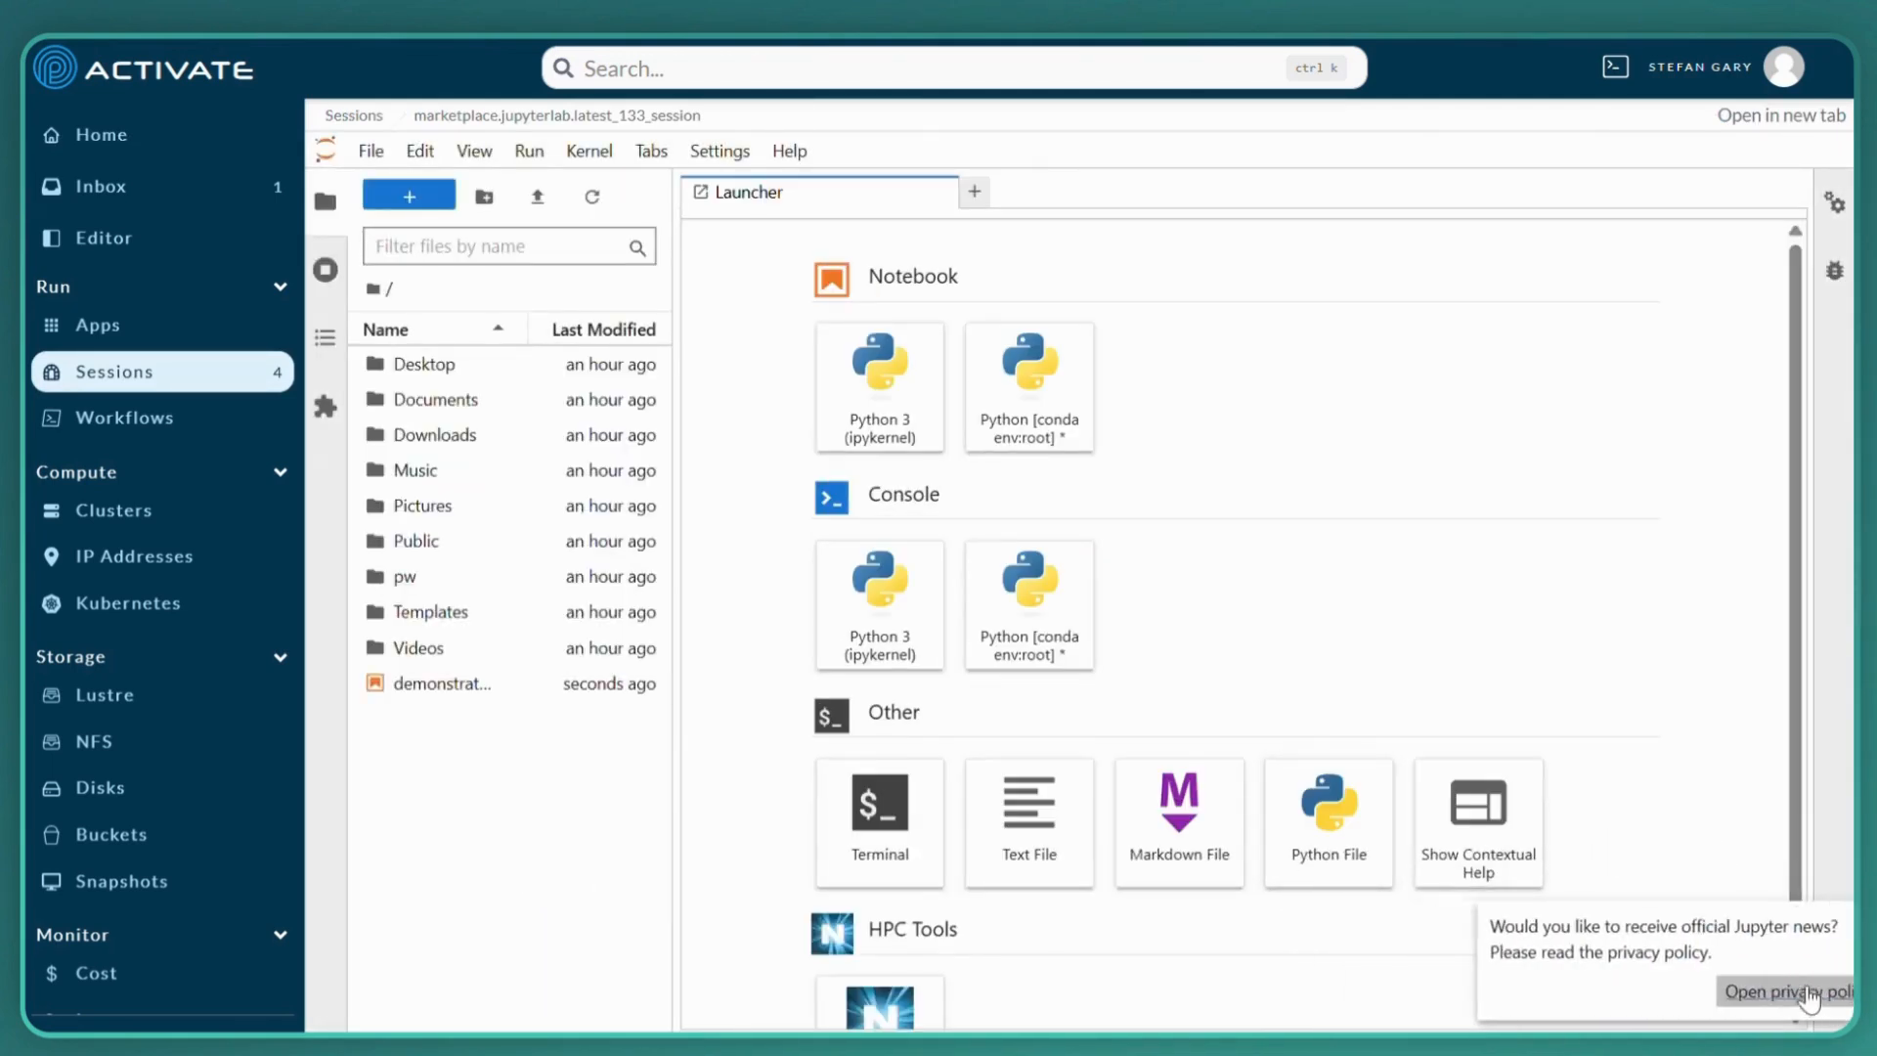
{"action": "double_click", "coordinate": [427, 690]}
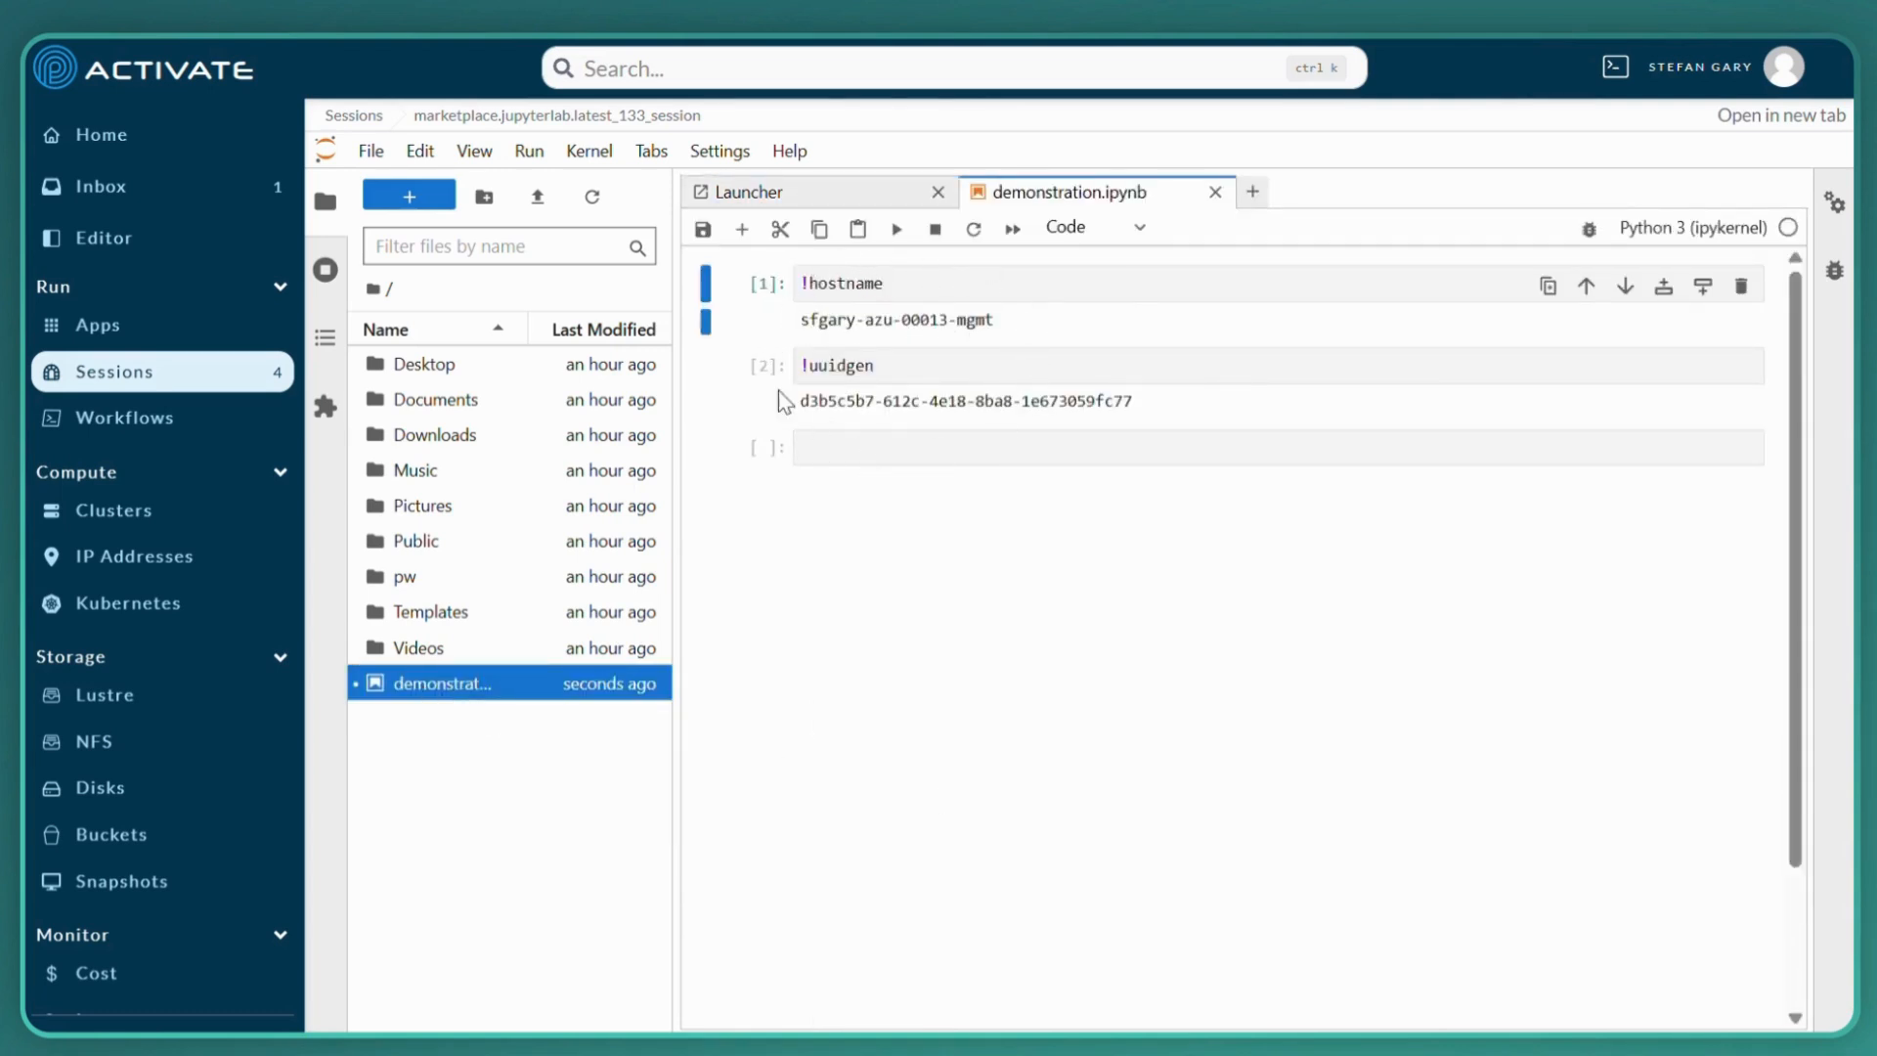
Run !hostname in the empty third cell of demonstration.ipynb and save the notebook
{"action": "left_click", "coordinate": [843, 454]}
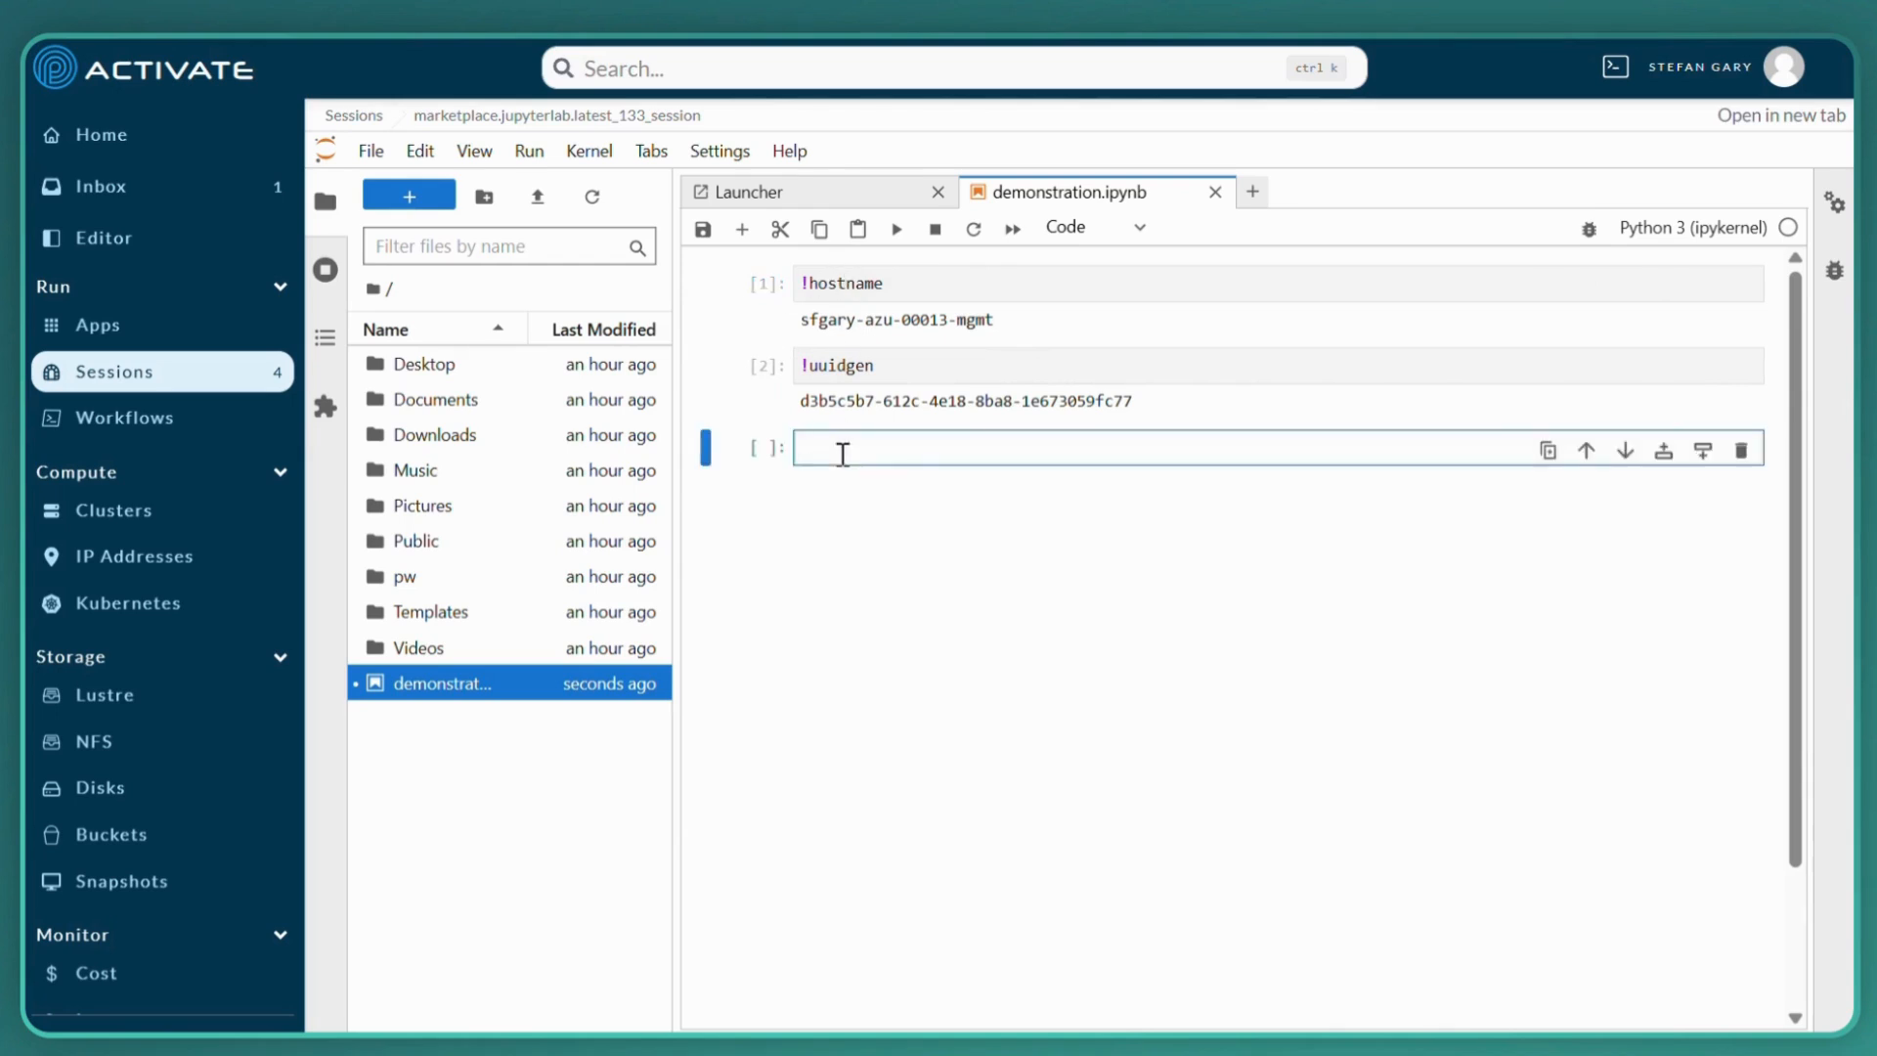
{"action": "type", "text": "!hostname"}
{"action": "left_click", "coordinate": [895, 228]}
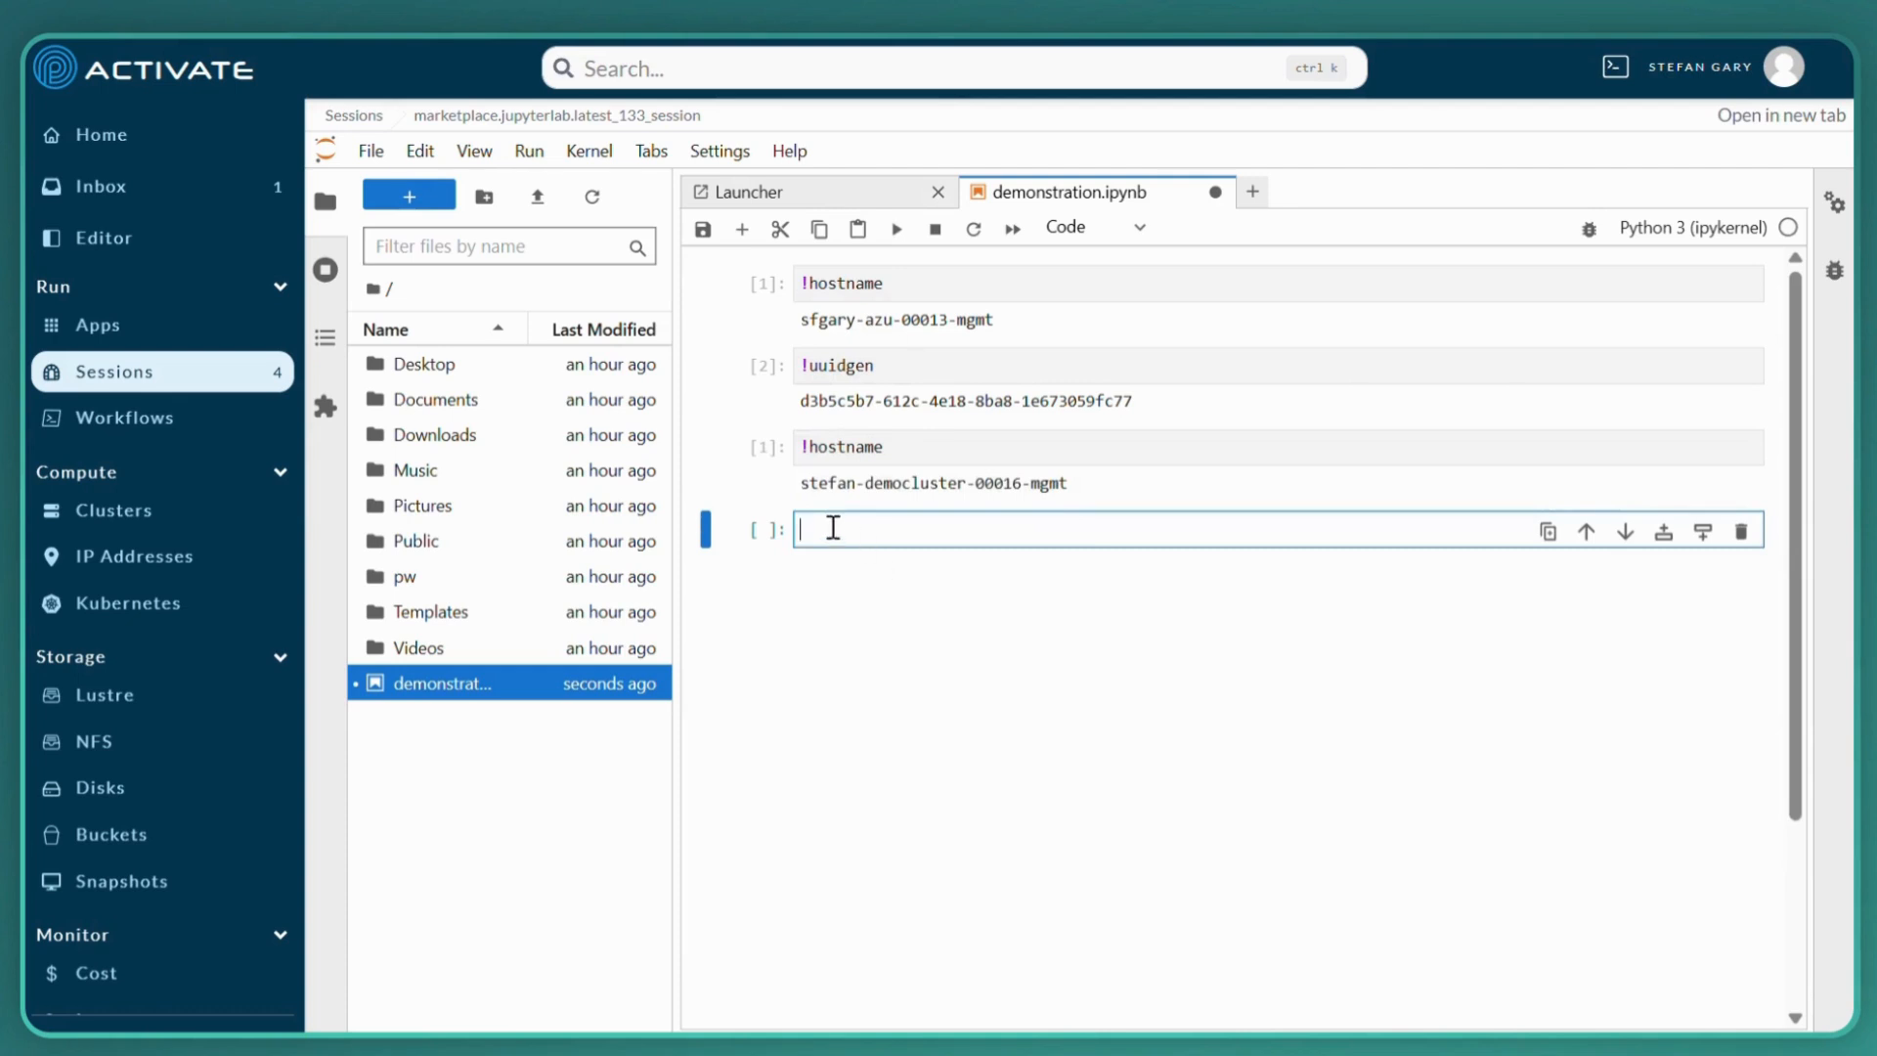
{"action": "left_click", "coordinate": [701, 233]}
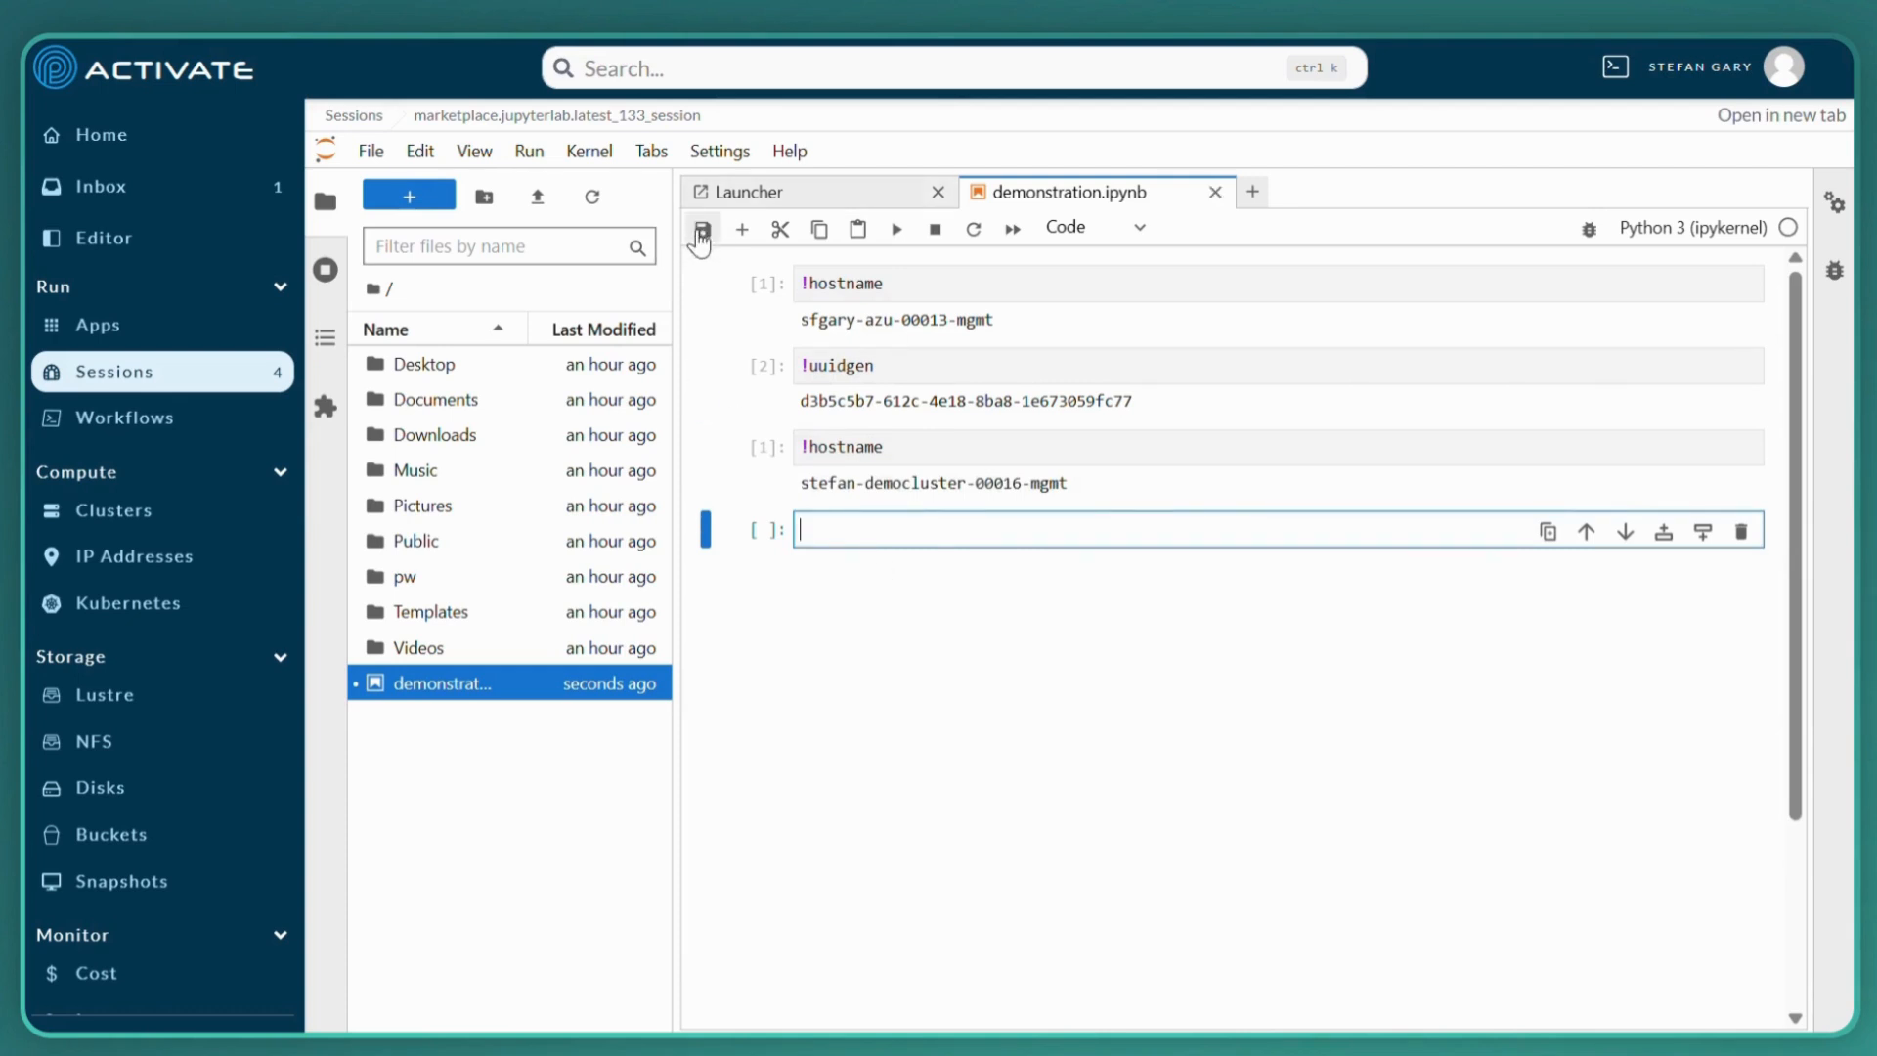